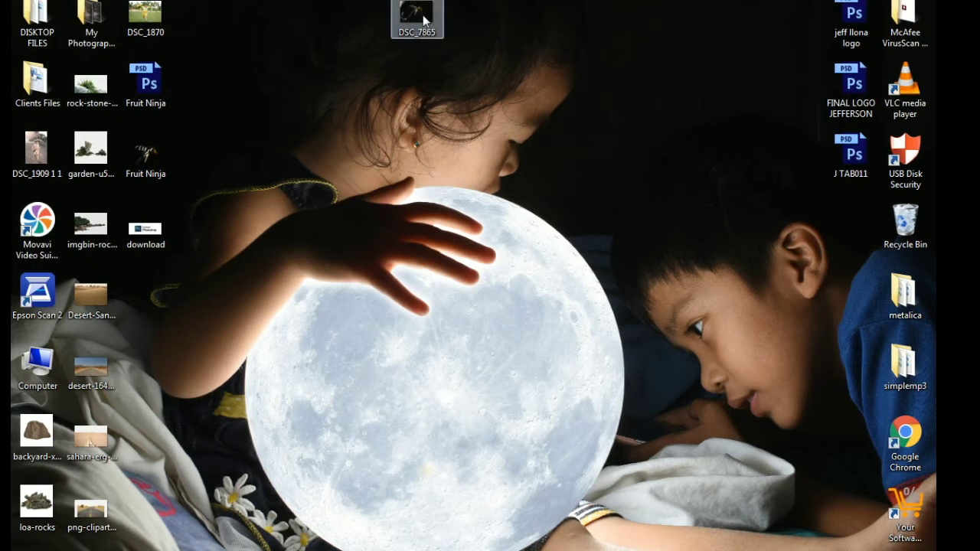
Preview the DSC_7865 desktop photo, then drag it into Photoshop to open it
drag(418, 6, 629, 81)
double_click(629, 81)
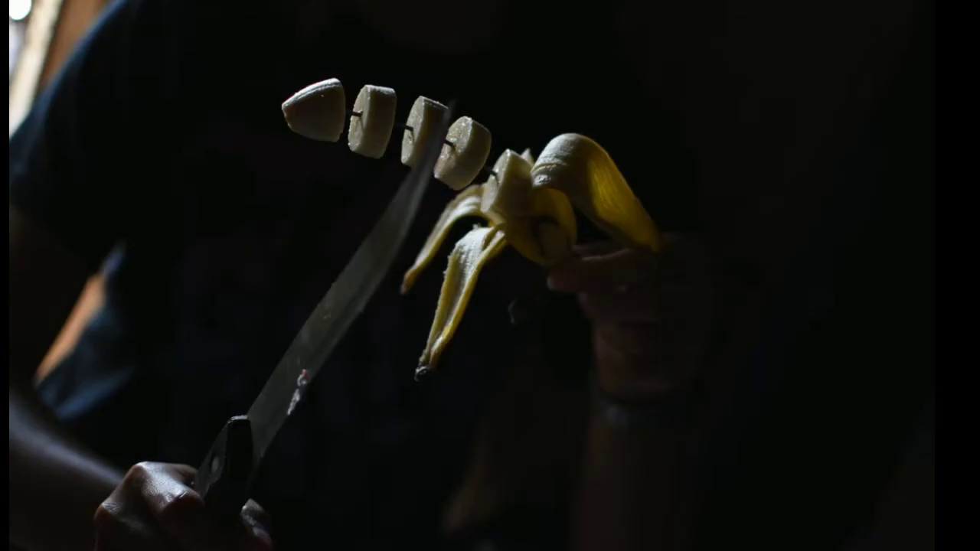
key(Escape)
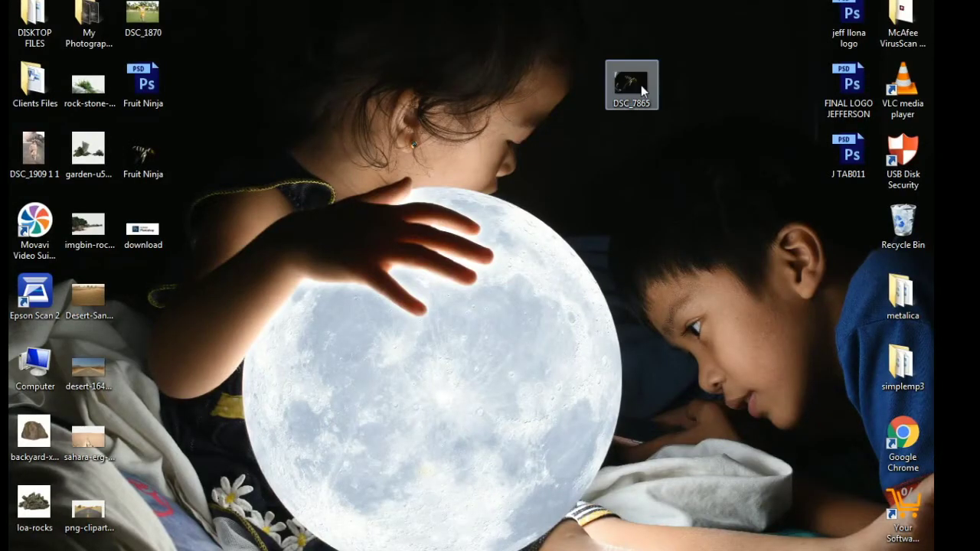
mouse_move(641, 85)
mouse_down()
mouse_move(435, 440)
mouse_move(543, 265)
mouse_up()
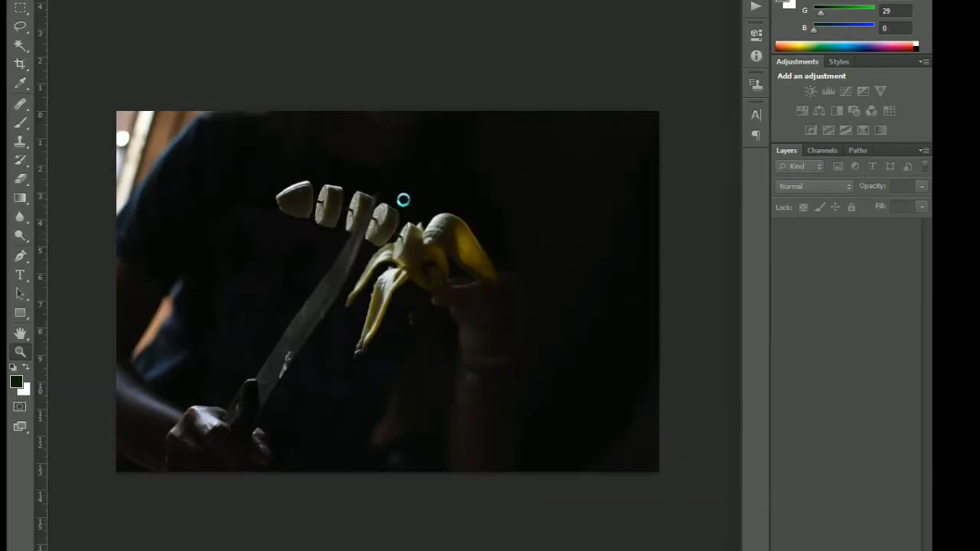
Zoom in on the banana slices and select the Clone Stamp tool at 100% opacity and flow
drag(387, 233, 511, 284)
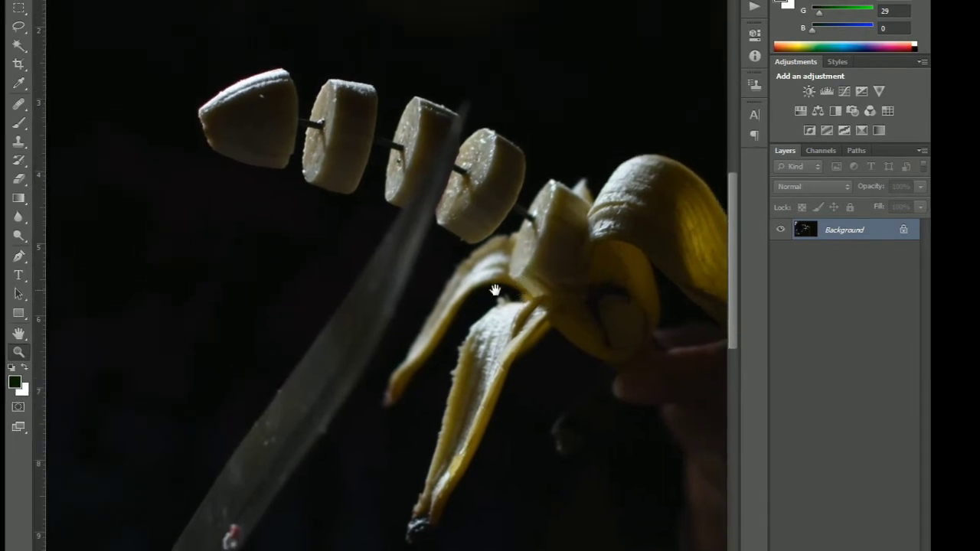
drag(511, 285, 435, 281)
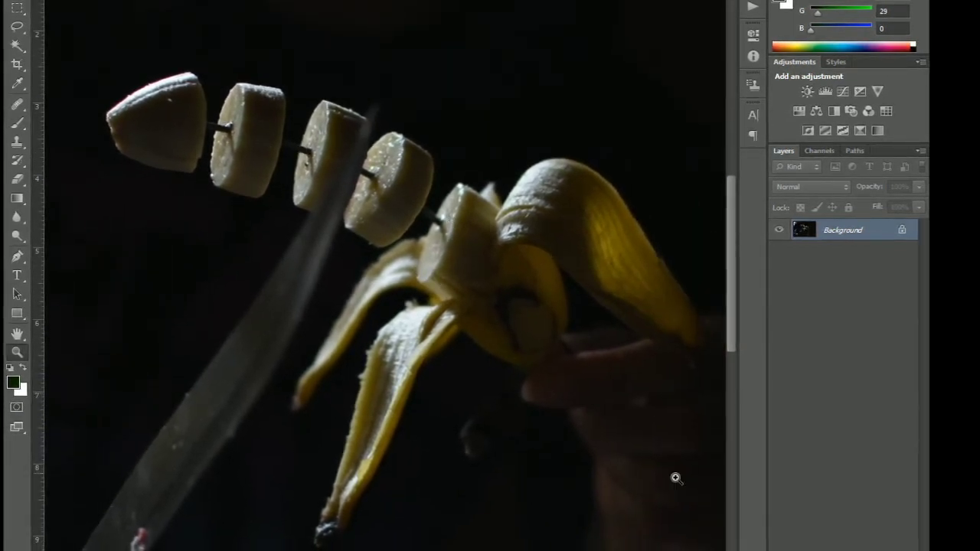
click(17, 144)
right_click(47, 268)
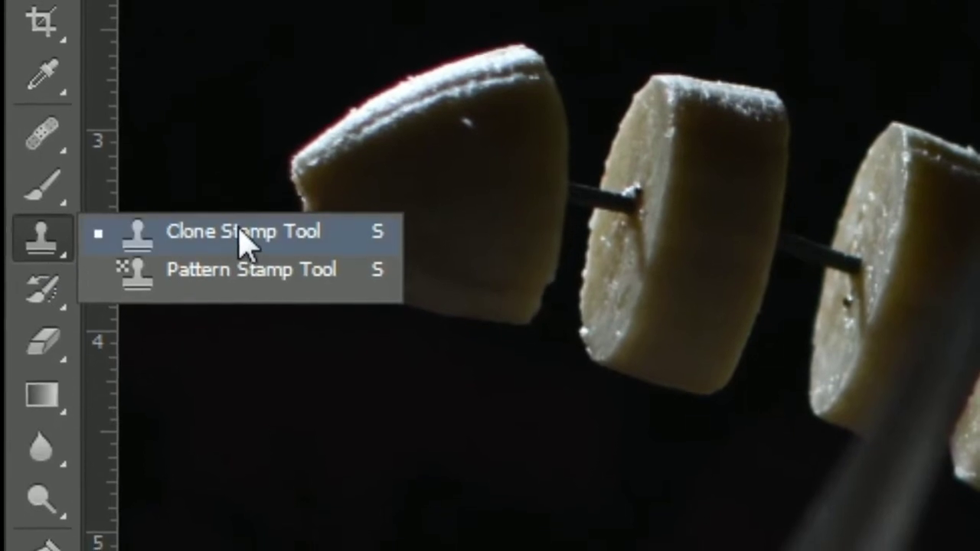
click(241, 233)
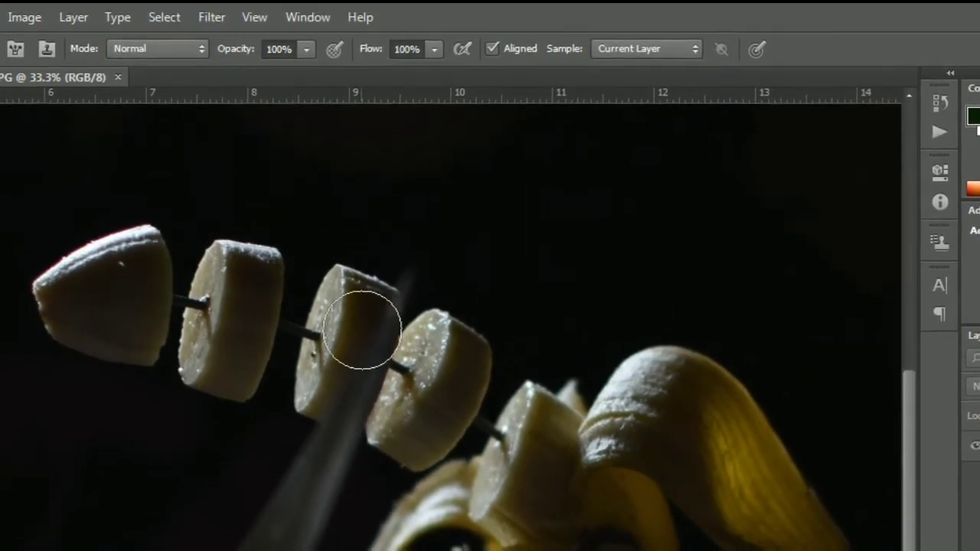
click(306, 47)
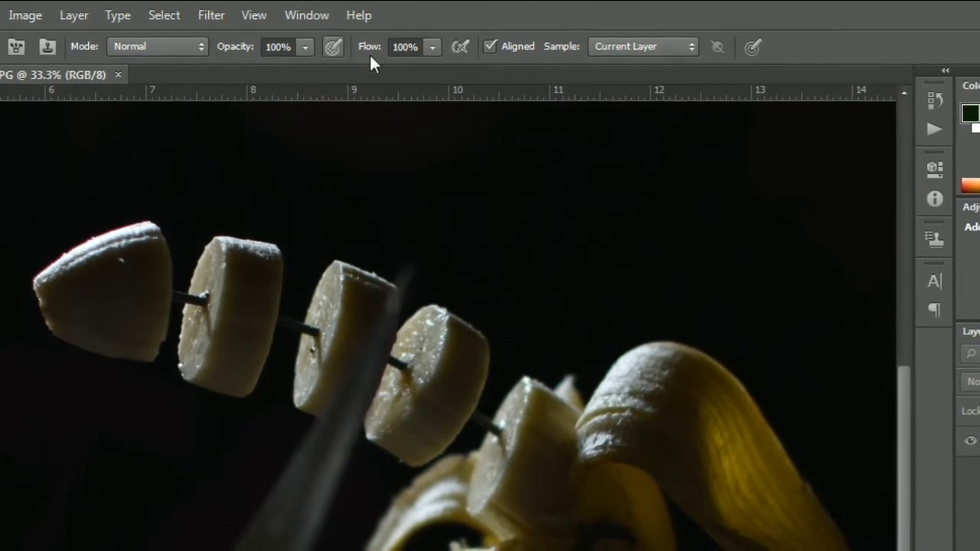
click(433, 48)
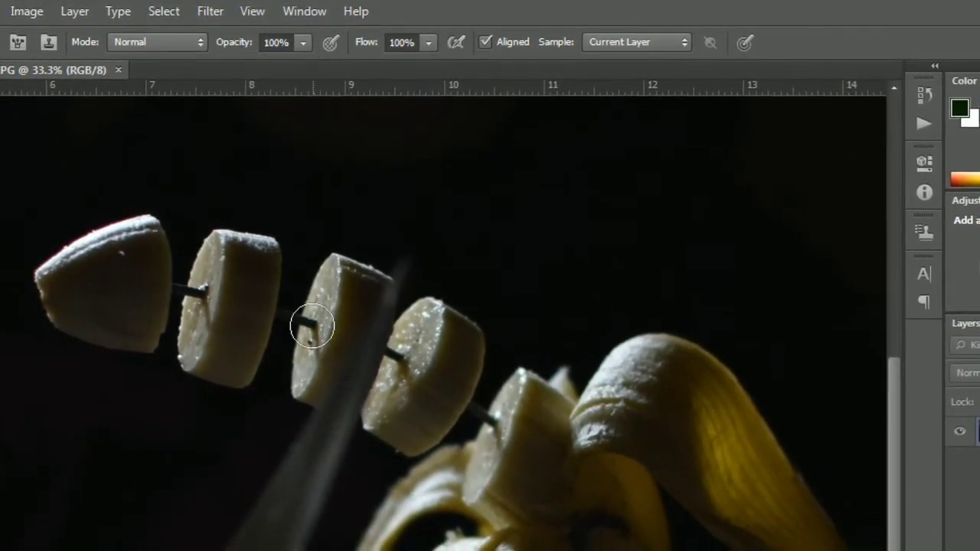
Shrink the clone brush from 175 px to 75 px and zoom to 66.7%
right_click(320, 324)
drag(467, 372, 400, 371)
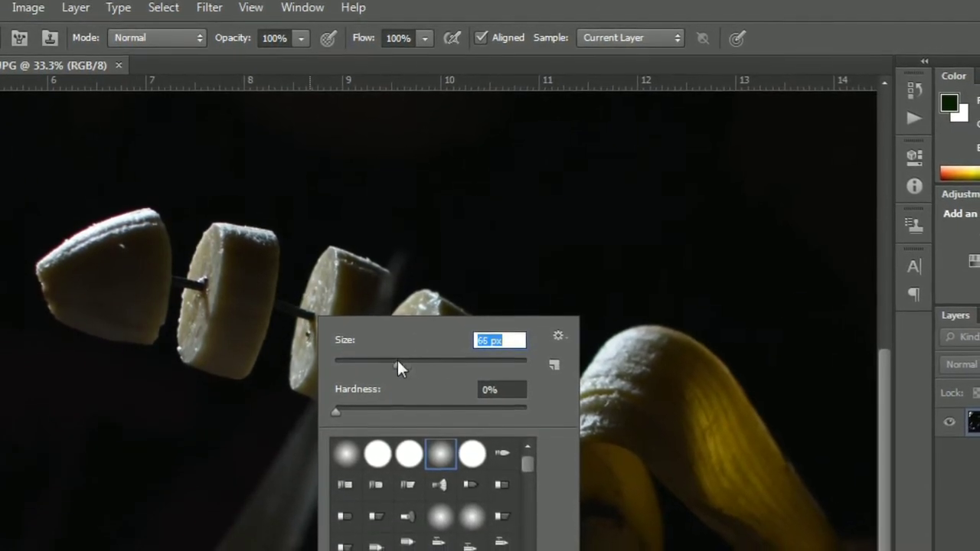
key(z)
click(322, 323)
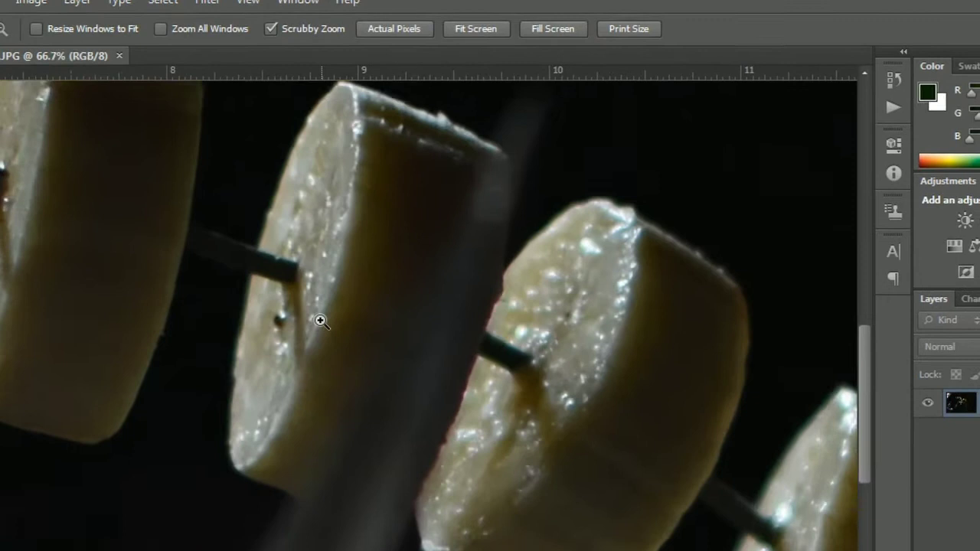
At 100% zoom, sample clean banana texture and clone it over the pin and adjacent dark spot
click(322, 323)
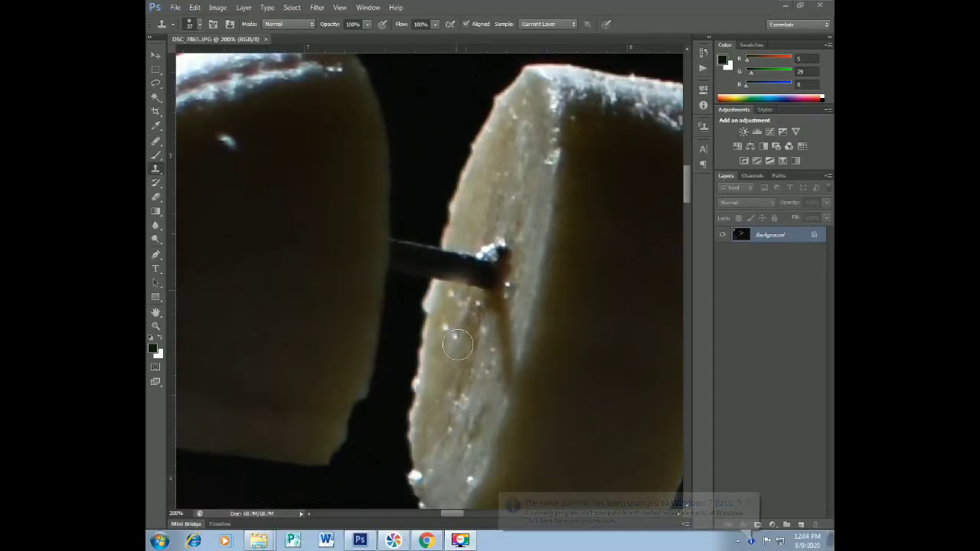
alt+click(452, 317)
click(459, 284)
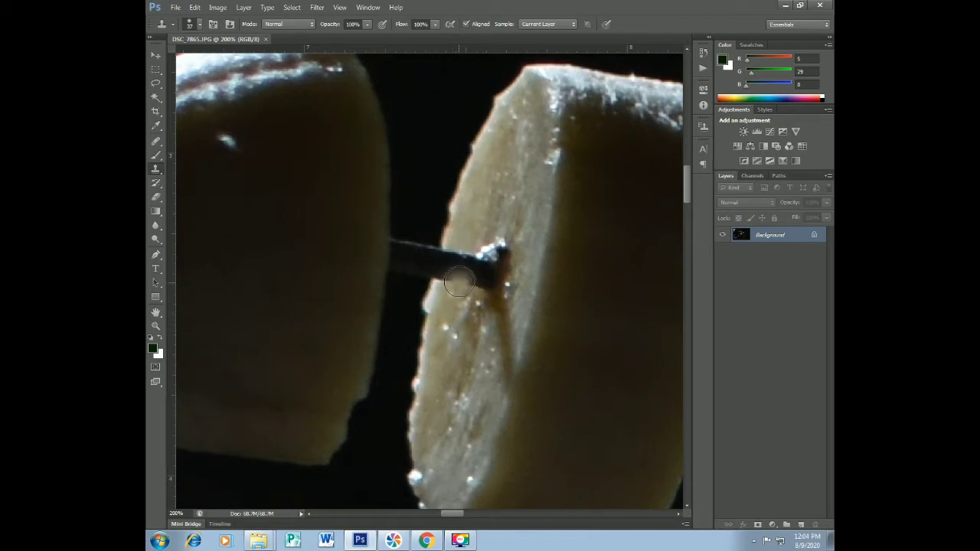
click(460, 282)
click(463, 259)
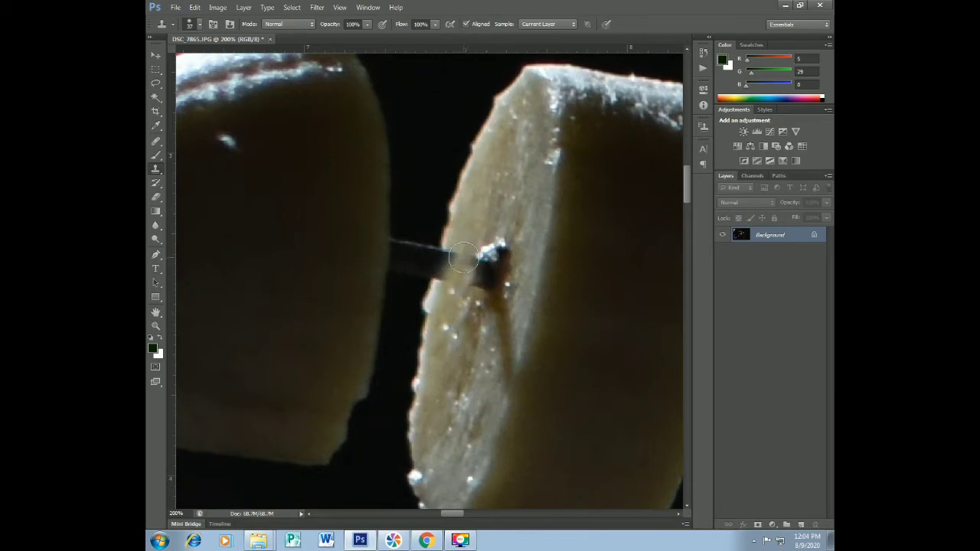
click(430, 285)
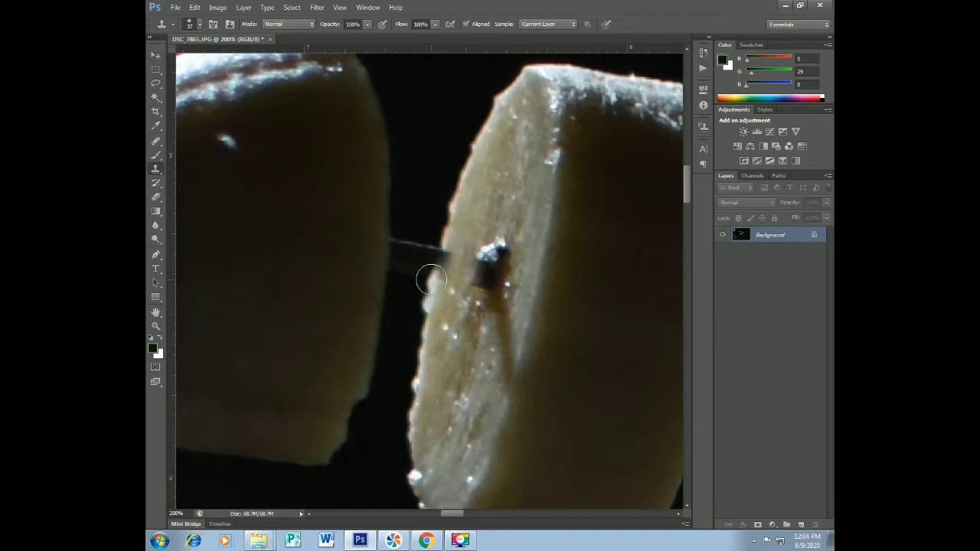
click(443, 249)
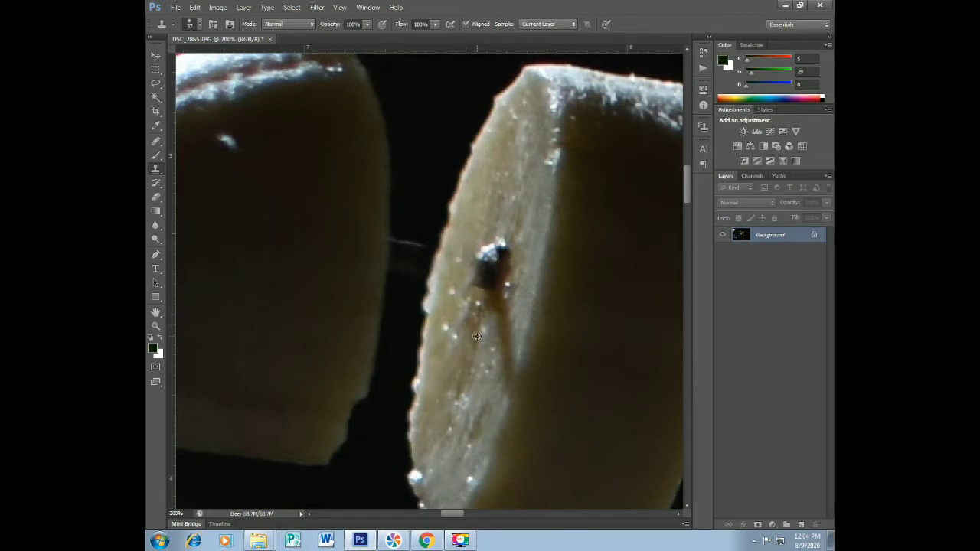
drag(491, 339, 482, 366)
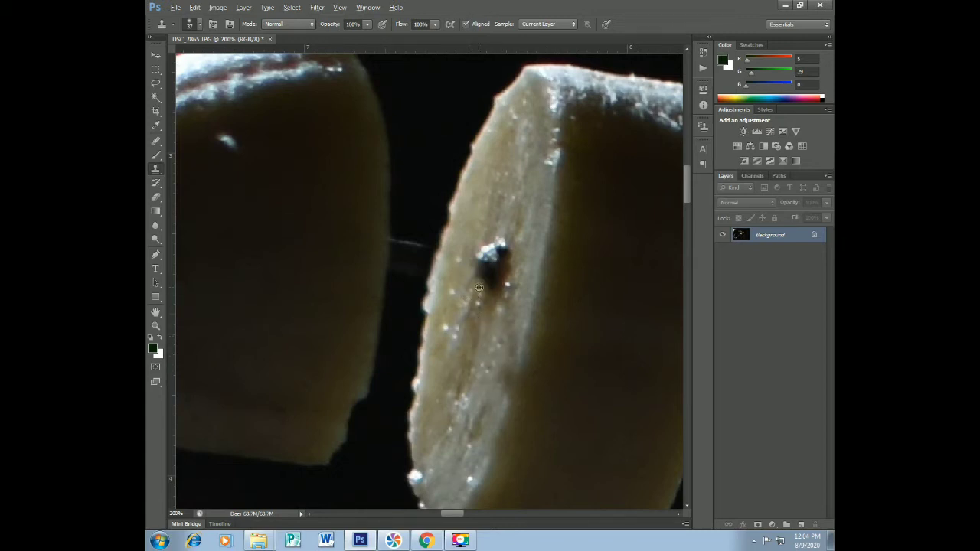
drag(504, 245, 480, 260)
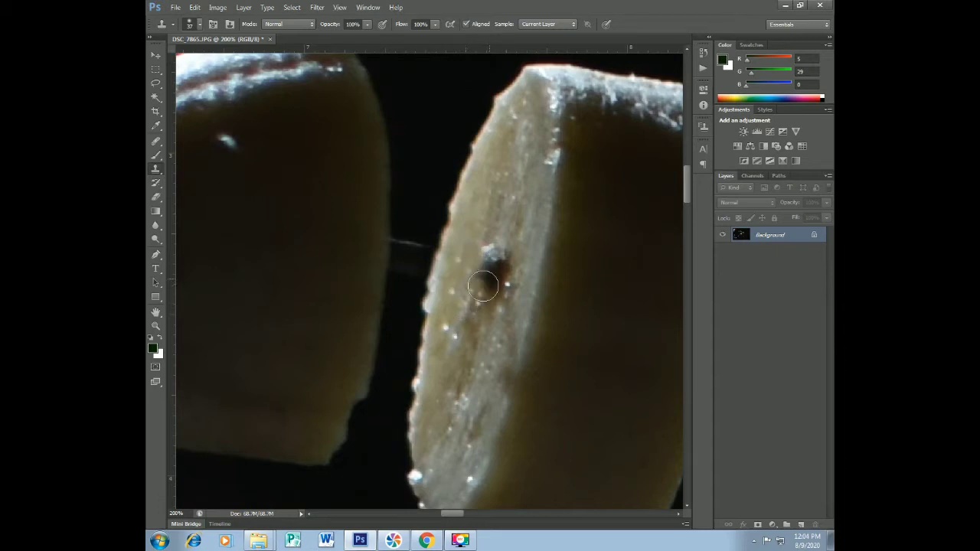
key(z)
key(ctrl+minus)
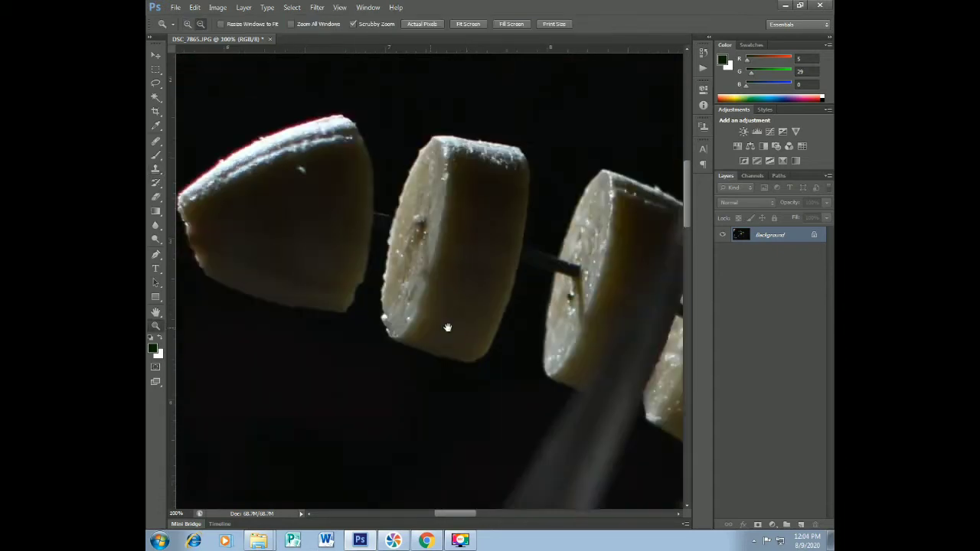
Zoom to about 400% and clone over the faint light streak between slices
drag(447, 327, 358, 218)
key(s)
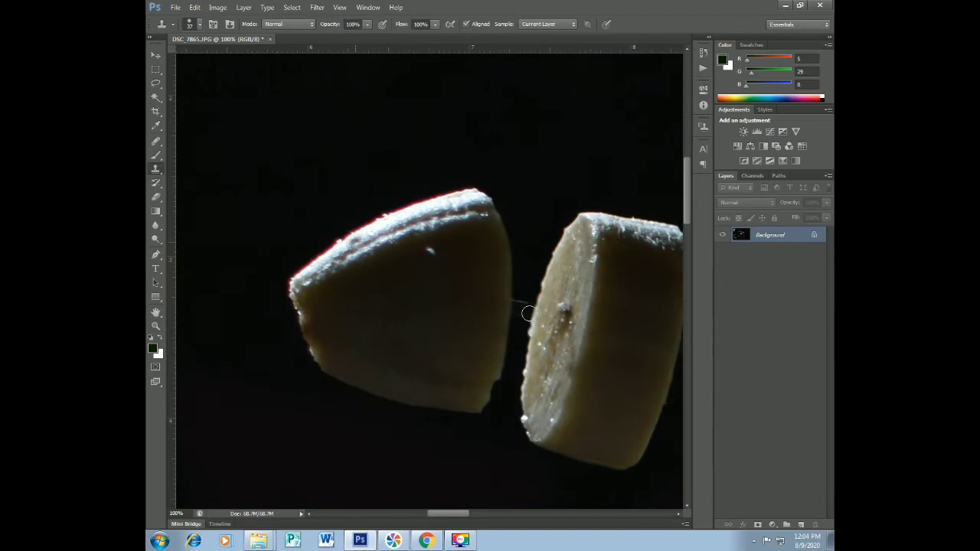
drag(539, 339, 528, 315)
key(z)
click(510, 295)
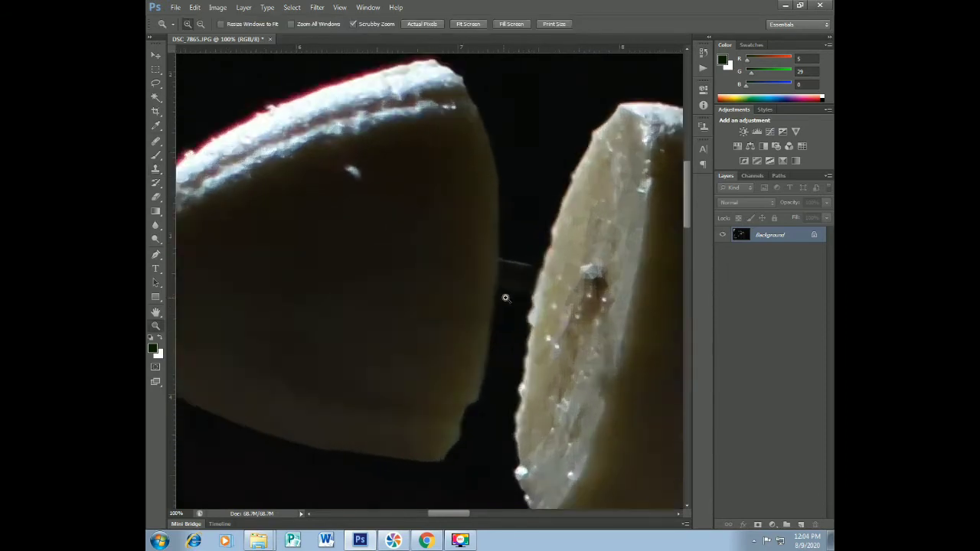
click(509, 295)
drag(422, 230, 413, 232)
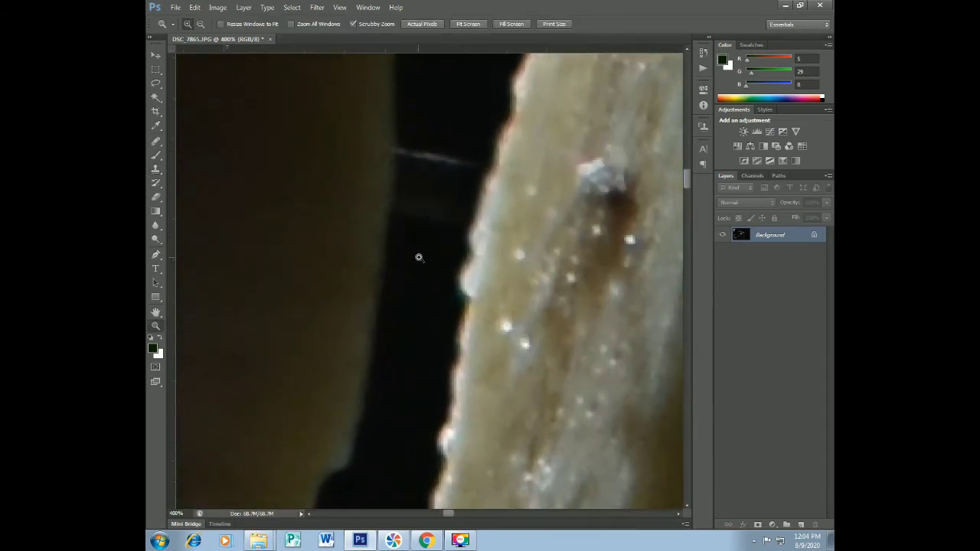
key(s)
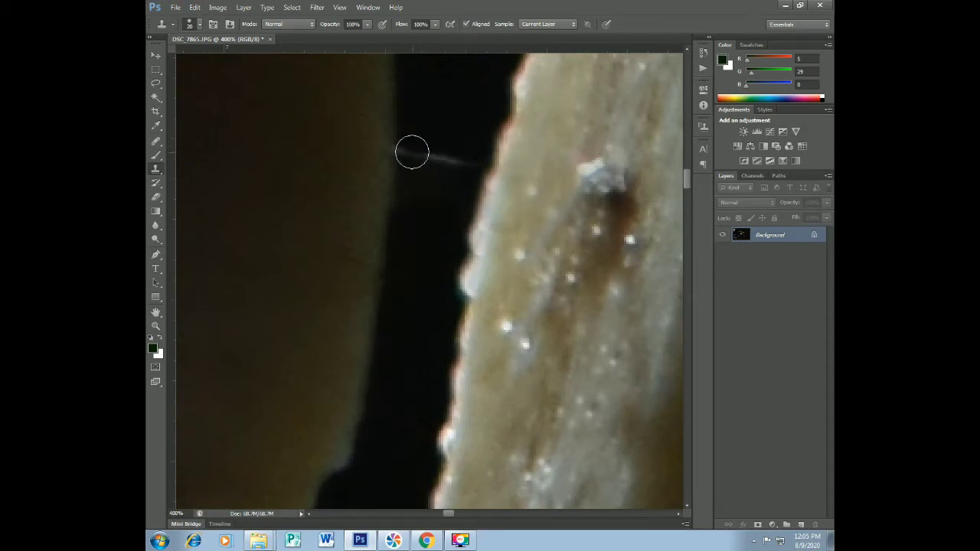
drag(443, 153, 443, 158)
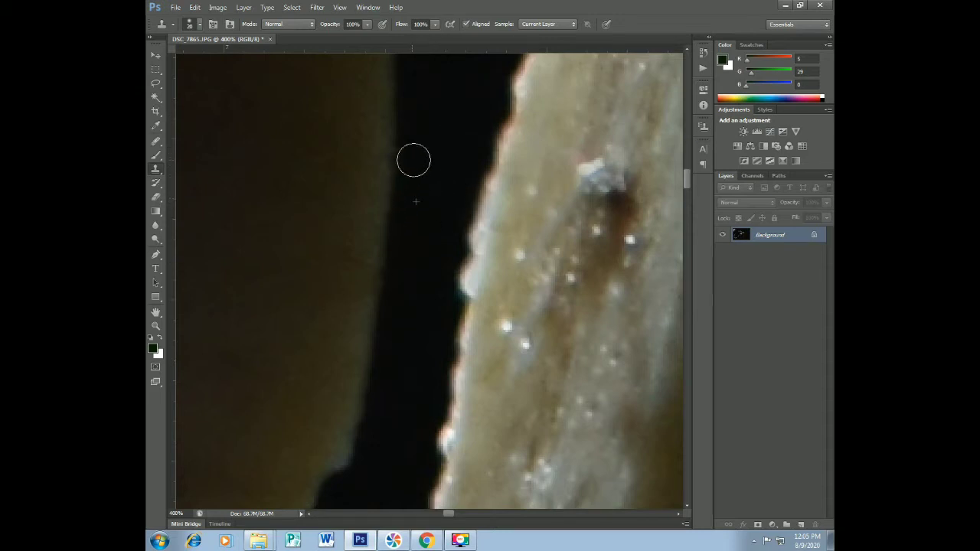
Zoom out to 66.7% to review, then zoom to 200% on the rod entering a slice
key(z)
alt+click(453, 306)
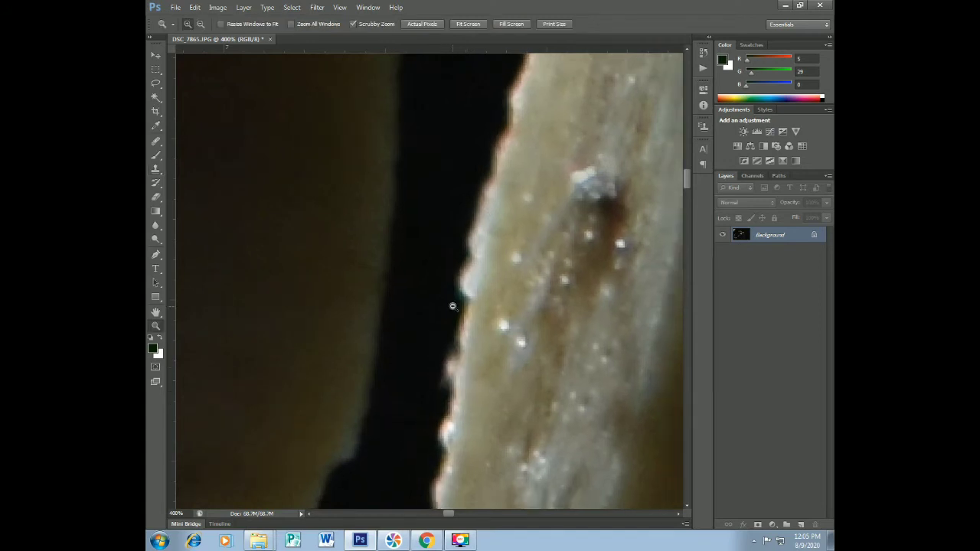
alt+click(452, 306)
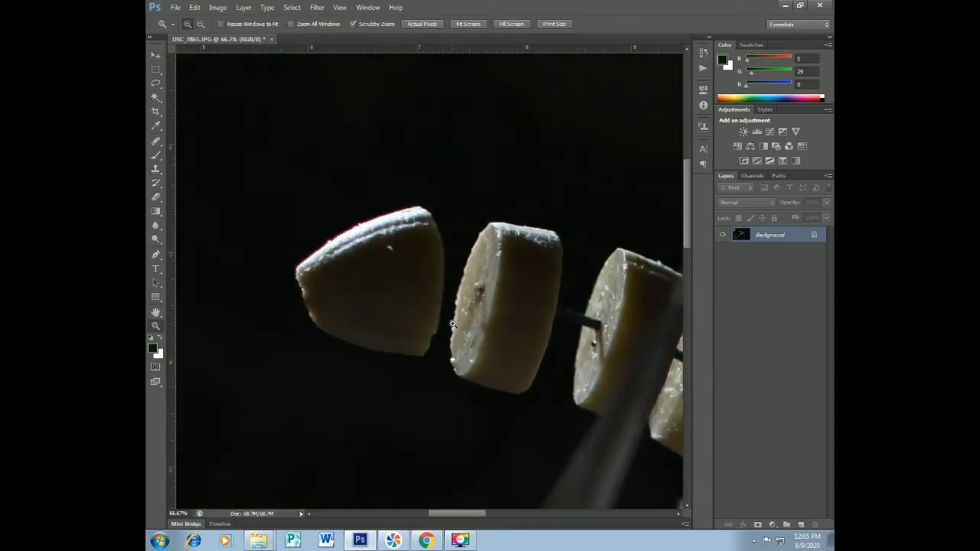
click(460, 541)
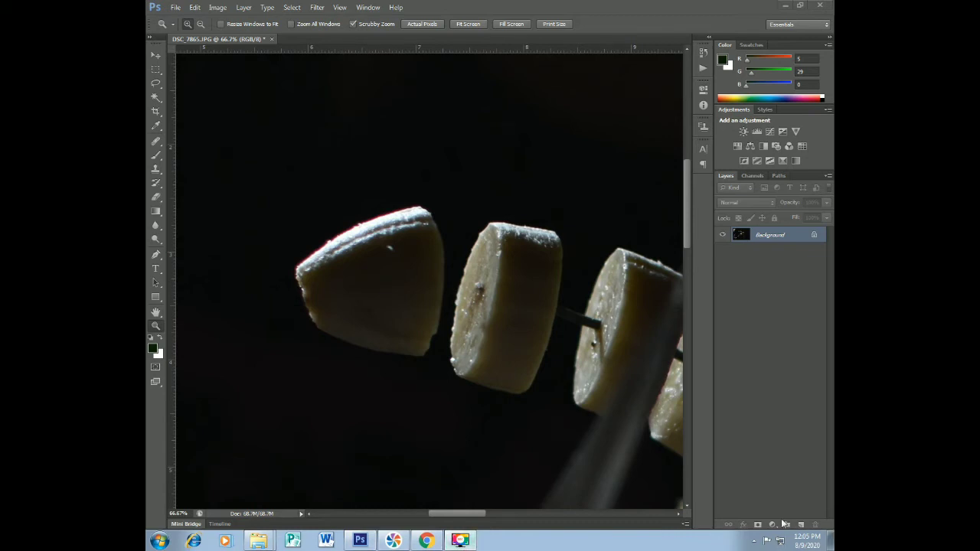
click(432, 37)
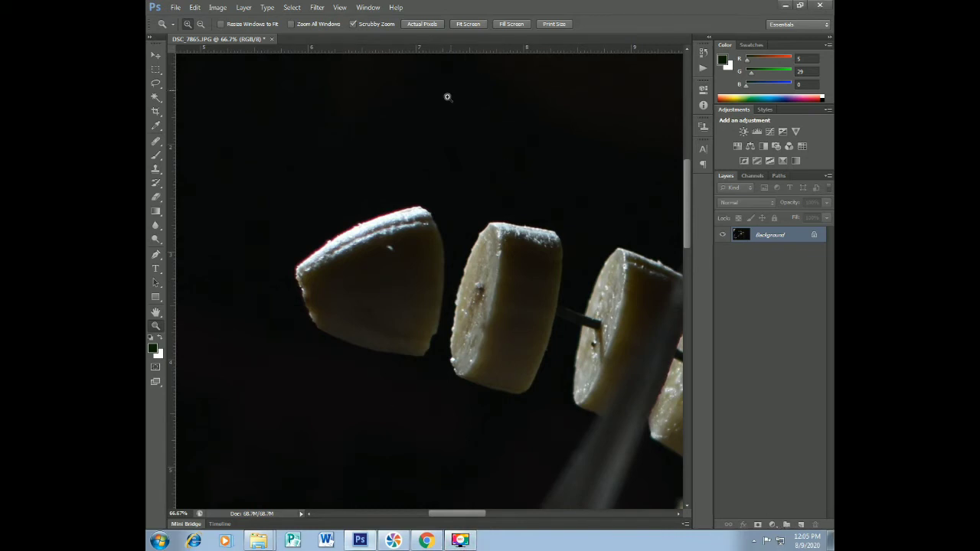
drag(427, 341, 388, 279)
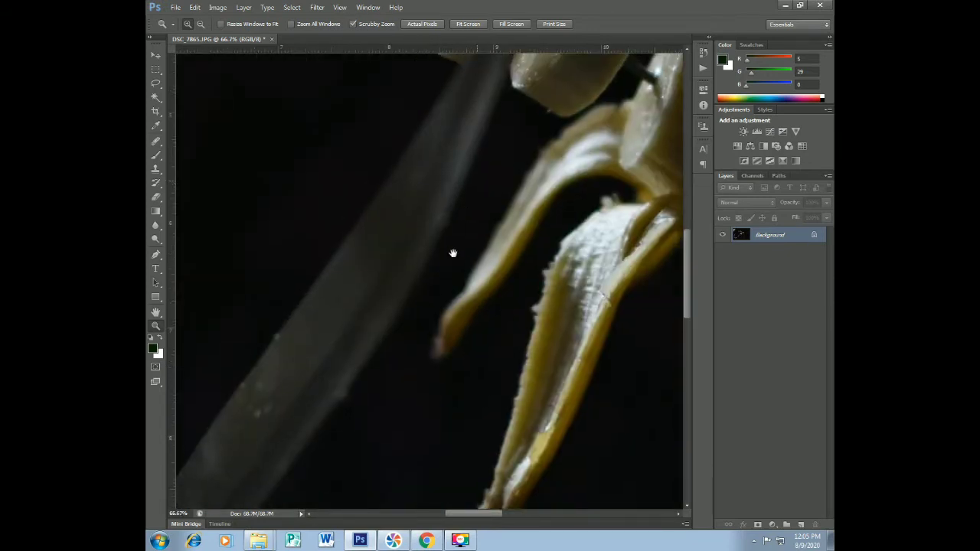
scroll(452, 245, up, 5)
scroll(447, 250, up, 2)
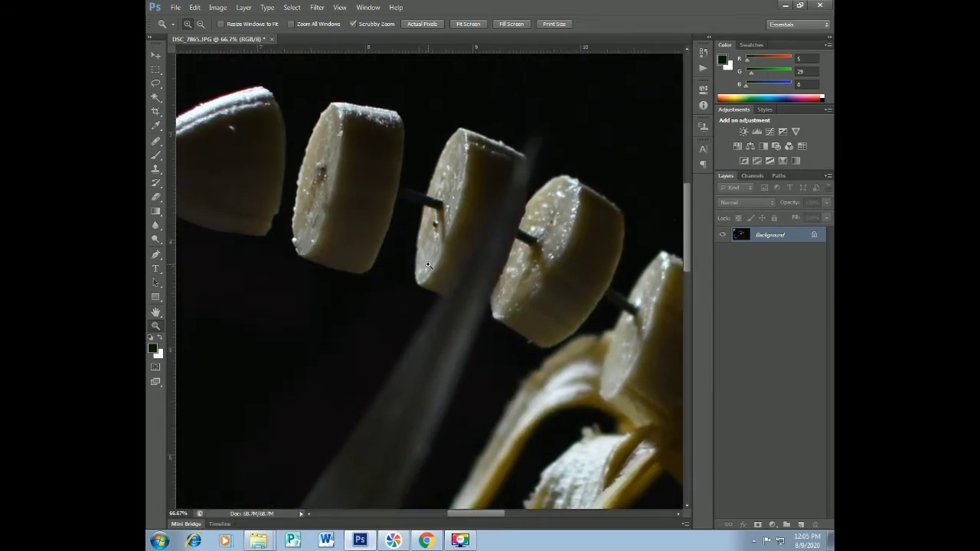
click(415, 219)
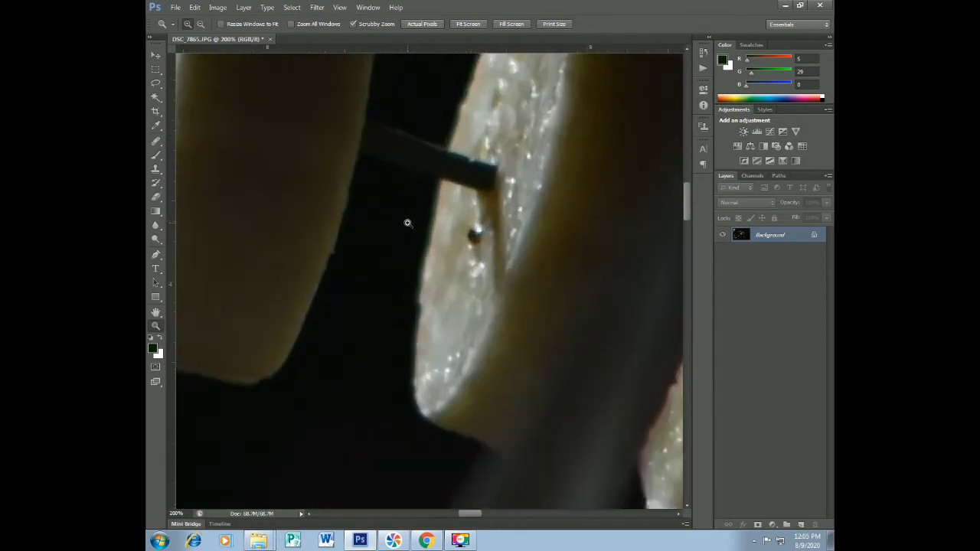
Clone away the rod stub, the light edge beside it, and the dark block and streak
key(s)
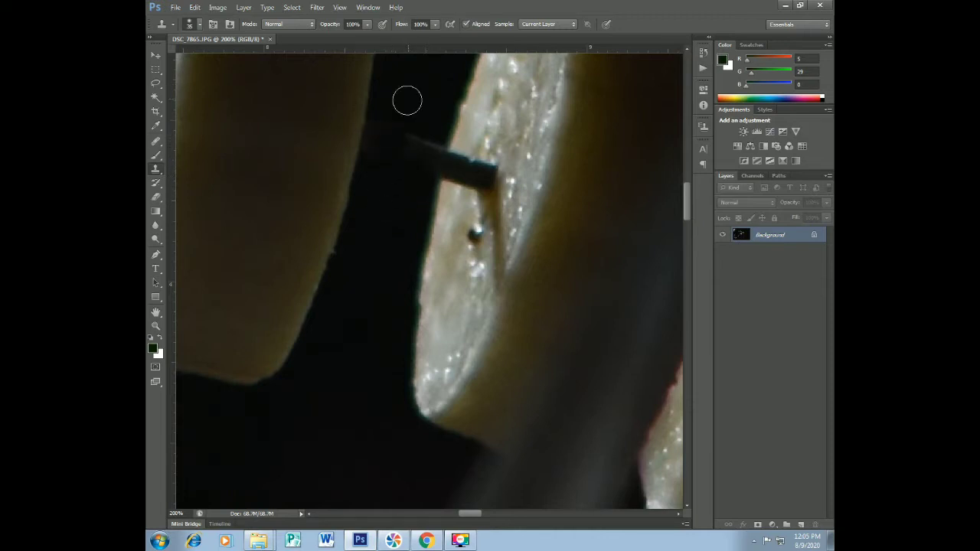
drag(432, 143, 421, 161)
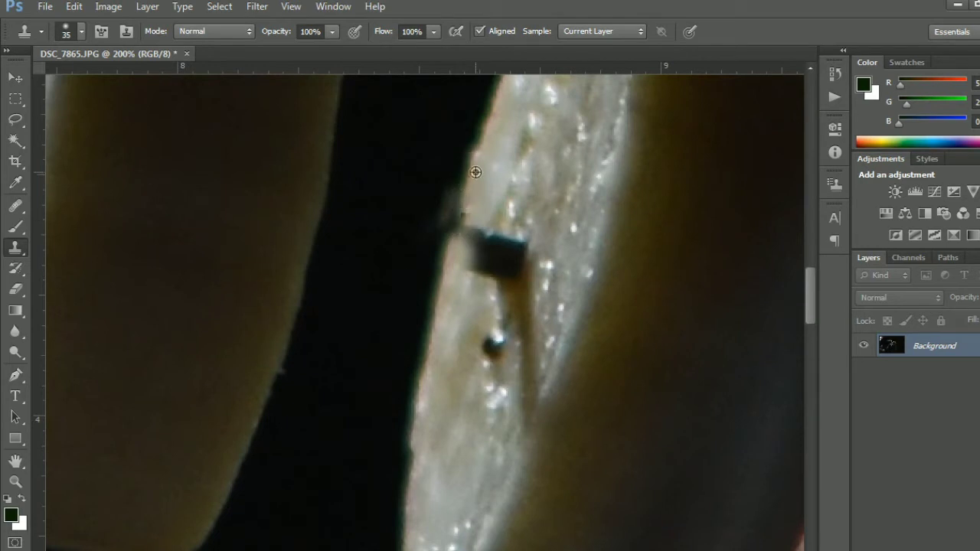
alt+click(471, 165)
drag(460, 203, 455, 209)
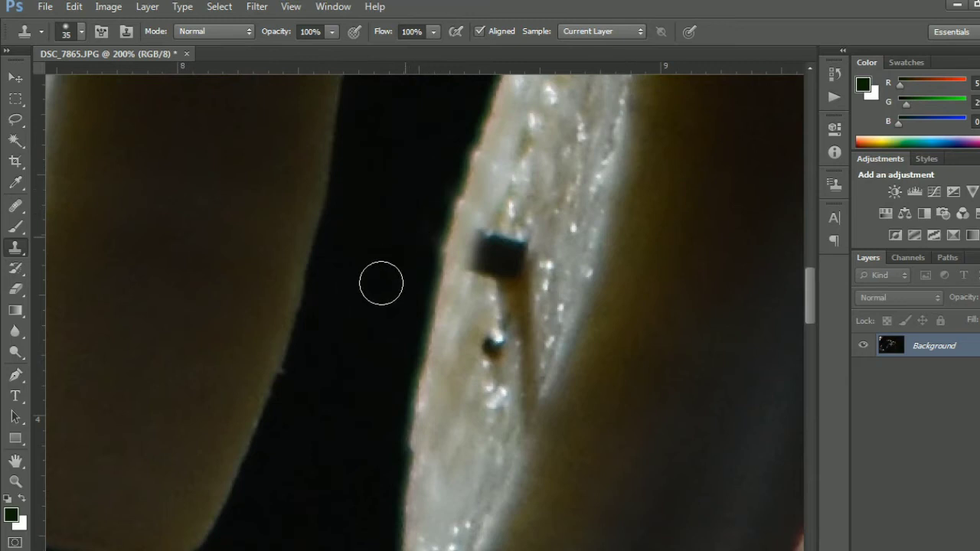
drag(381, 284, 412, 237)
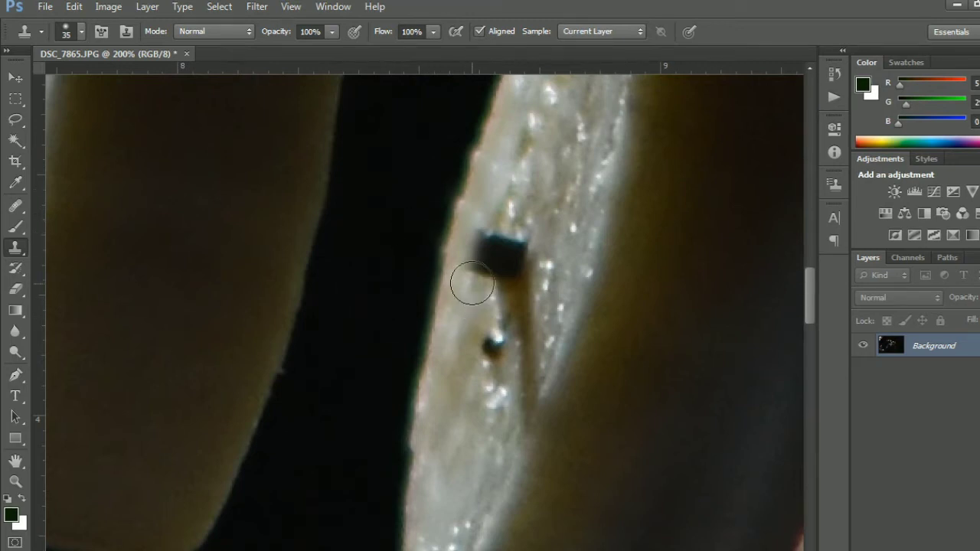
mouse_move(472, 284)
mouse_down()
mouse_move(507, 240)
mouse_move(518, 277)
mouse_up()
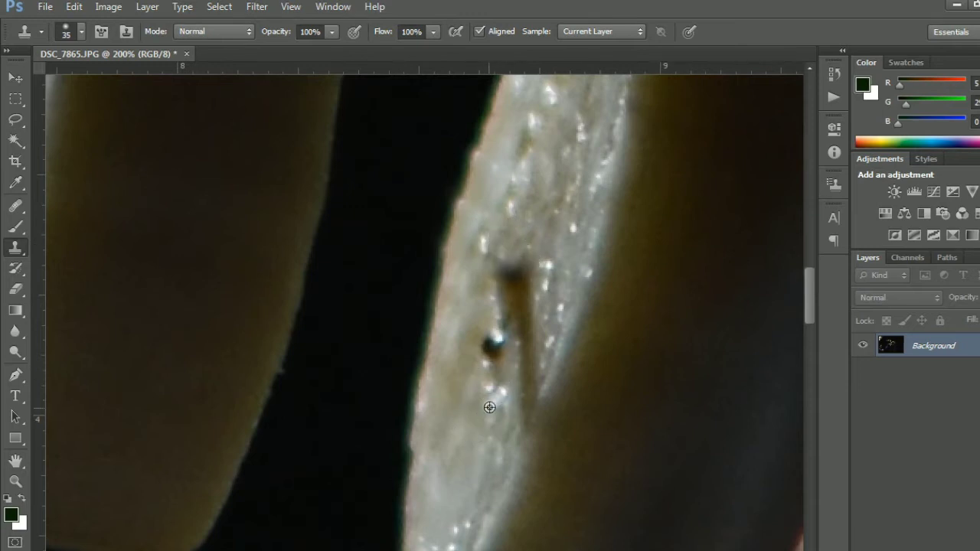
drag(521, 374, 516, 396)
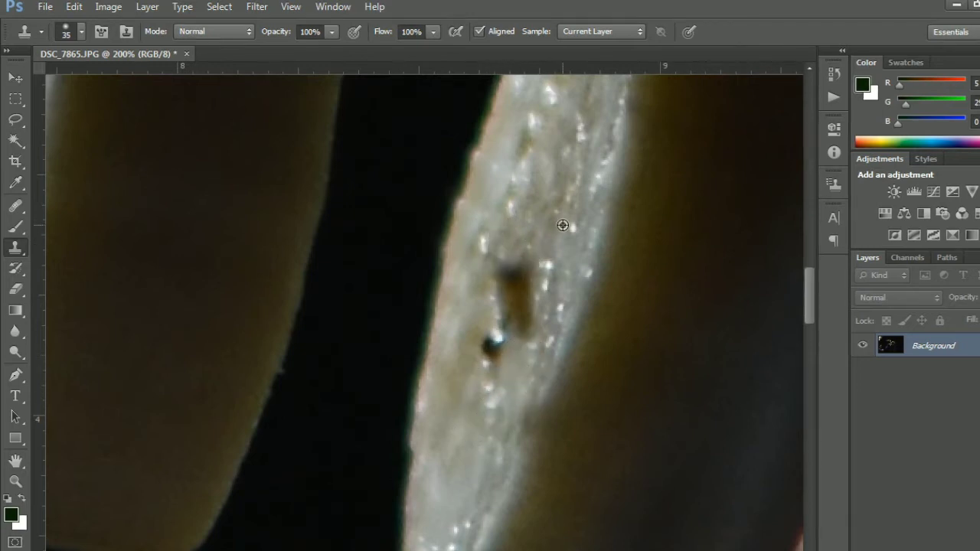
mouse_move(540, 284)
mouse_down()
mouse_move(532, 308)
mouse_move(518, 280)
mouse_move(531, 279)
mouse_move(503, 311)
mouse_up()
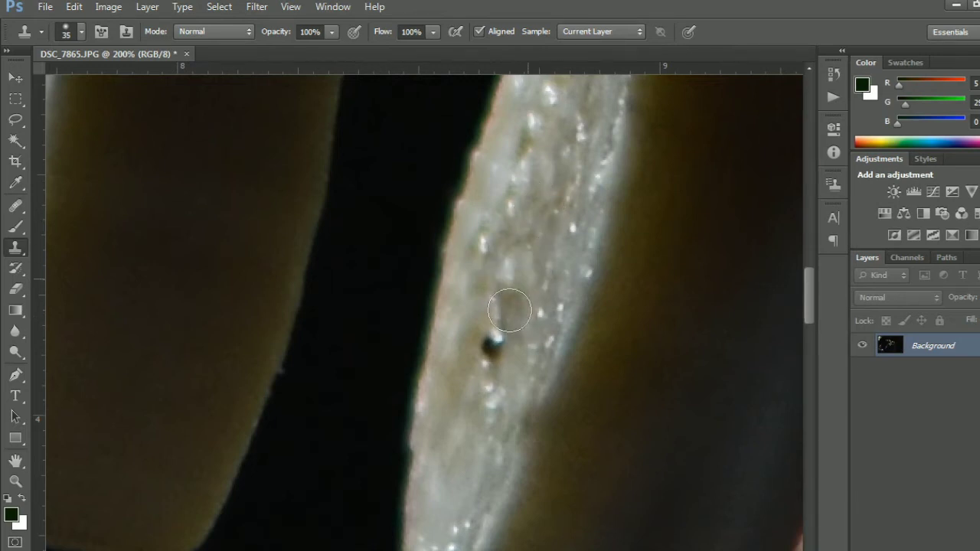
Bring the next slice's skewer rod into view and clone out the dark streak below it
drag(647, 406, 529, 479)
drag(388, 407, 420, 385)
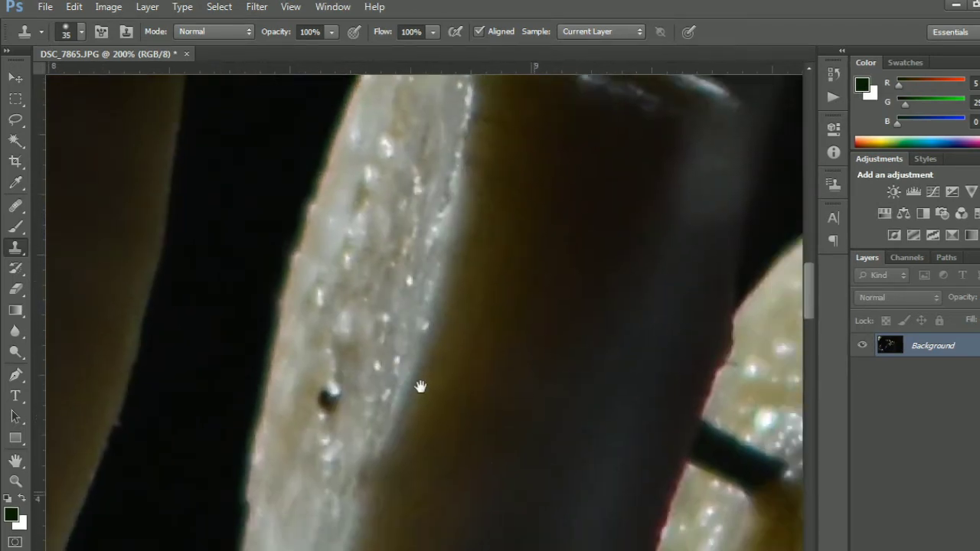
drag(720, 545, 449, 351)
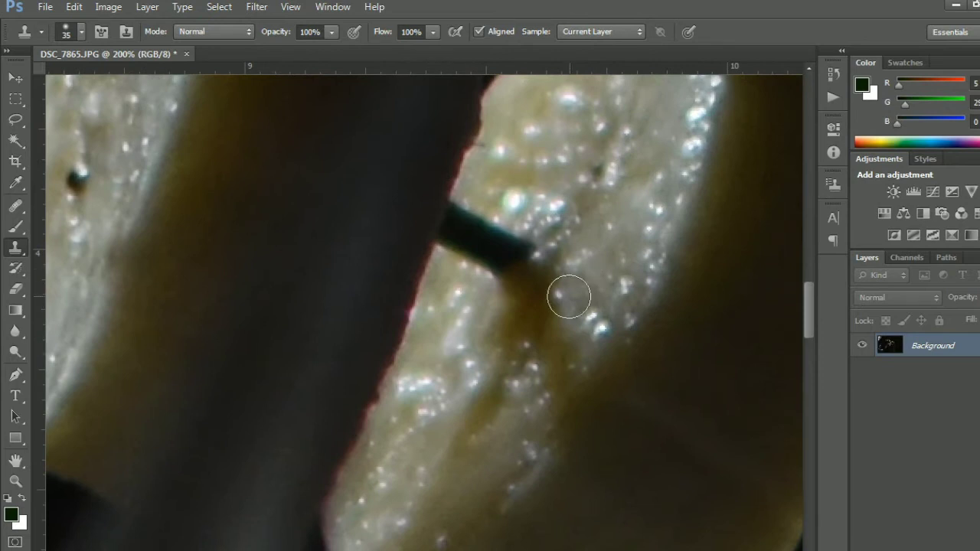
drag(569, 297, 528, 349)
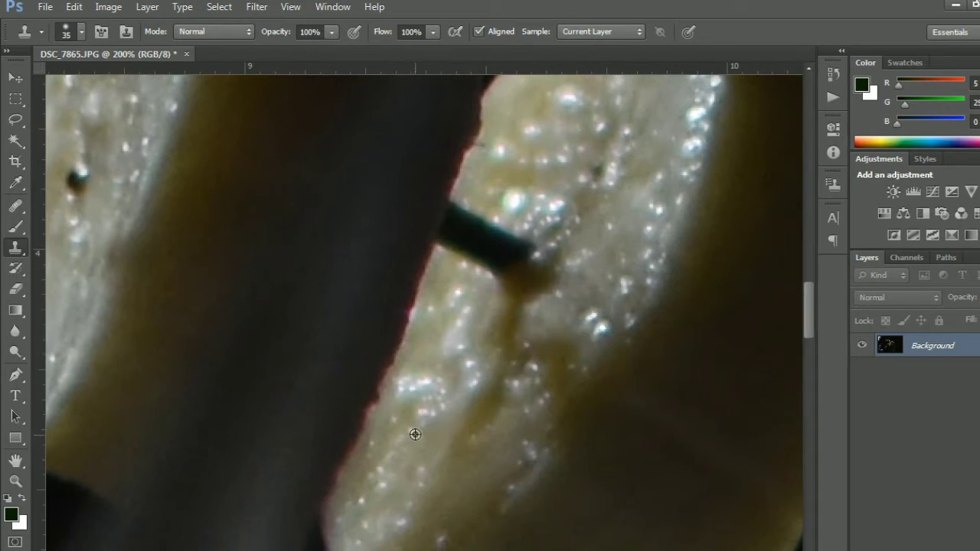
drag(471, 406, 485, 393)
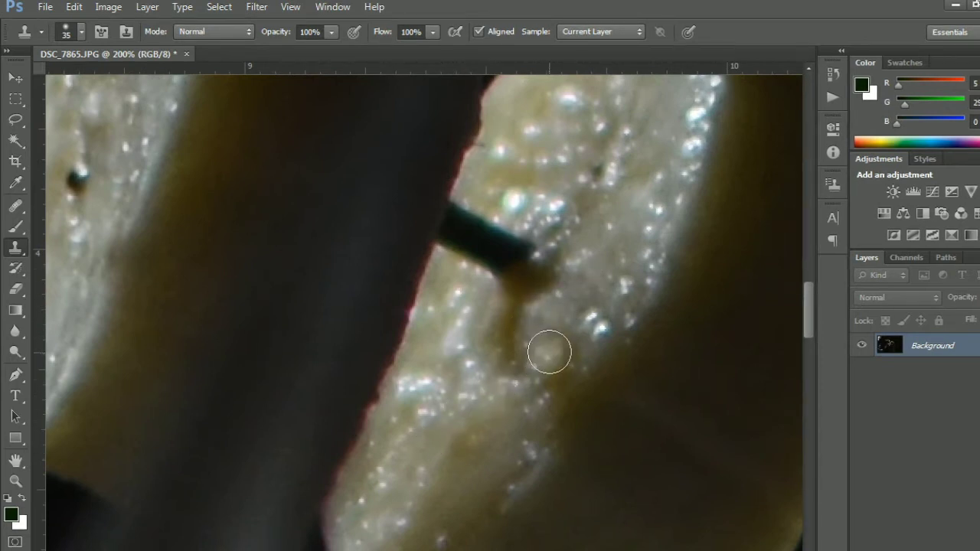
mouse_move(546, 349)
mouse_down()
mouse_move(545, 385)
mouse_move(546, 350)
mouse_up()
alt+click(460, 437)
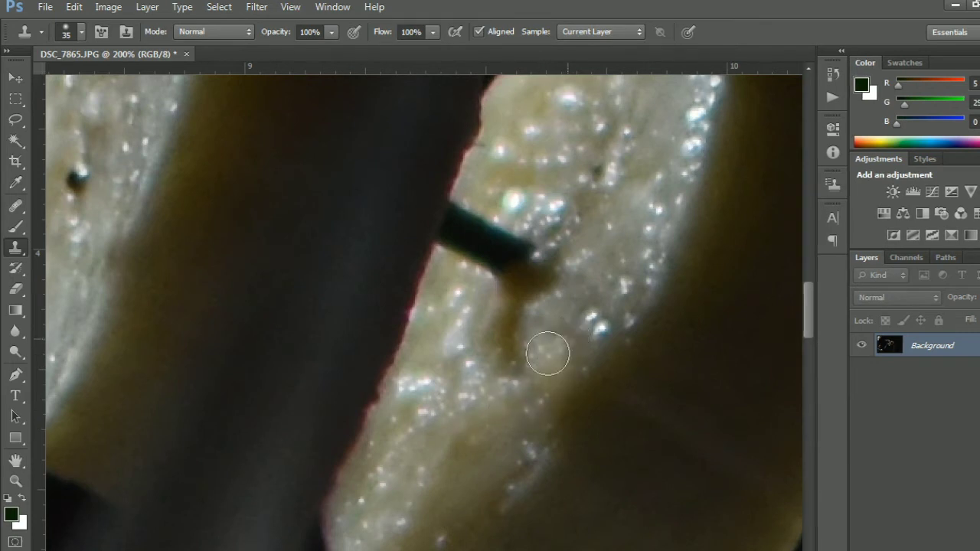
With a 54 px brush, replace the dark rod and edge notch with slice texture
key(bracketright)
key(bracketright)
key(bracketright)
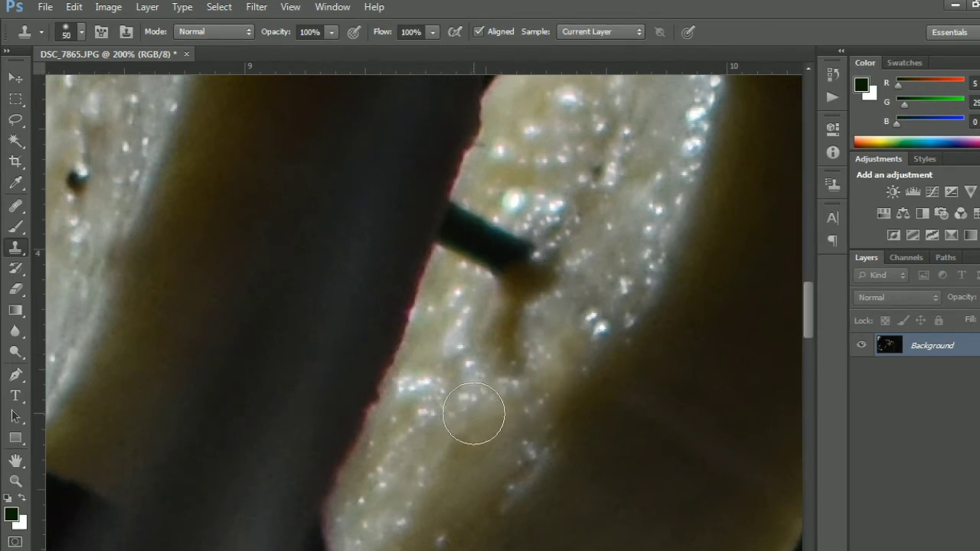
right_click(495, 400)
drag(531, 426, 538, 430)
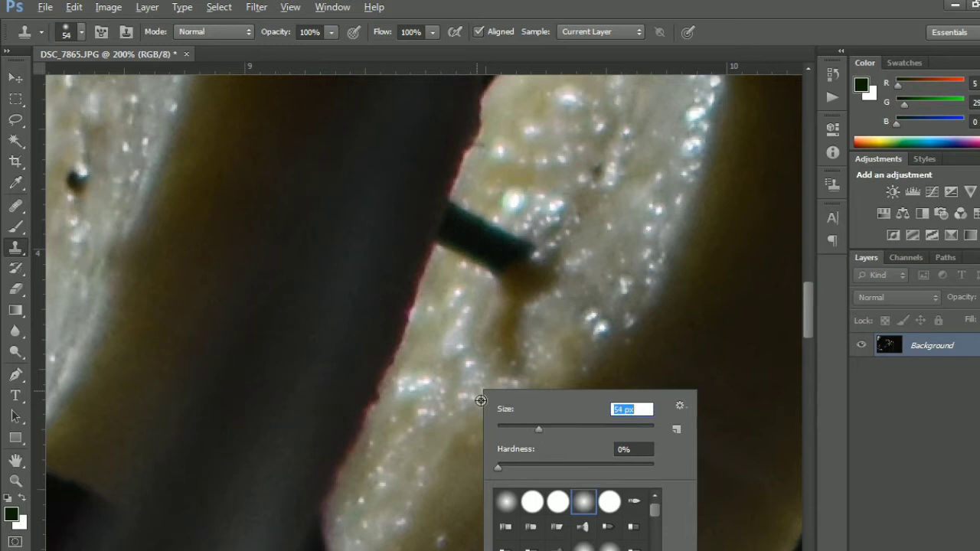
key(Return)
mouse_move(496, 344)
mouse_down()
mouse_move(525, 274)
mouse_move(521, 245)
mouse_move(498, 306)
mouse_up()
mouse_move(489, 356)
mouse_down()
mouse_move(479, 225)
mouse_move(491, 327)
mouse_up()
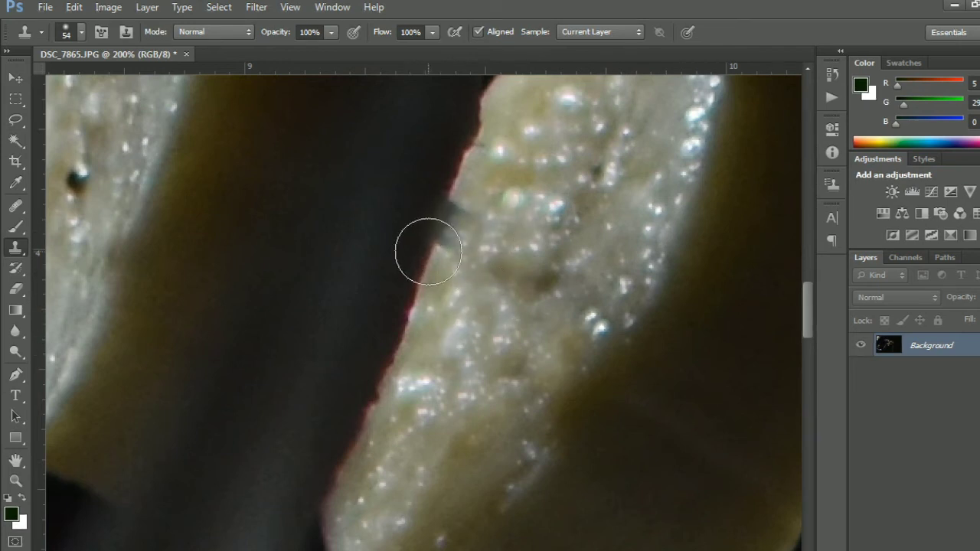
drag(429, 248, 439, 211)
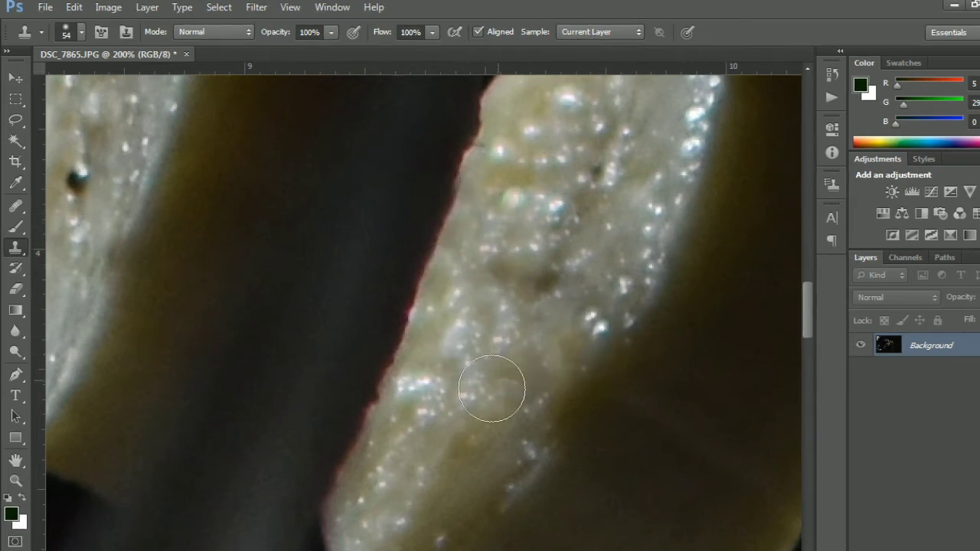
Zoom to 300% on the next rod and clone over its dark tip on the slice
key(z)
alt+click(515, 394)
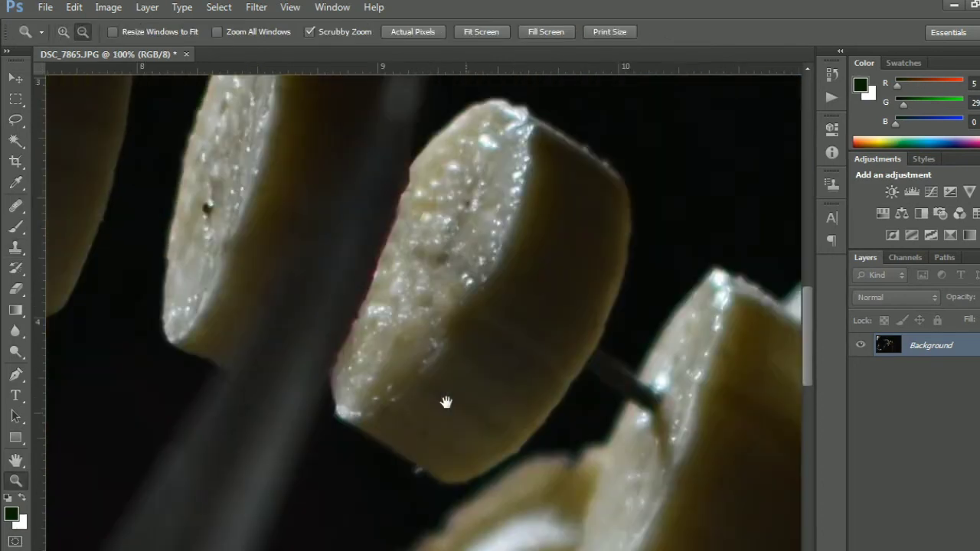
click(589, 396)
click(567, 379)
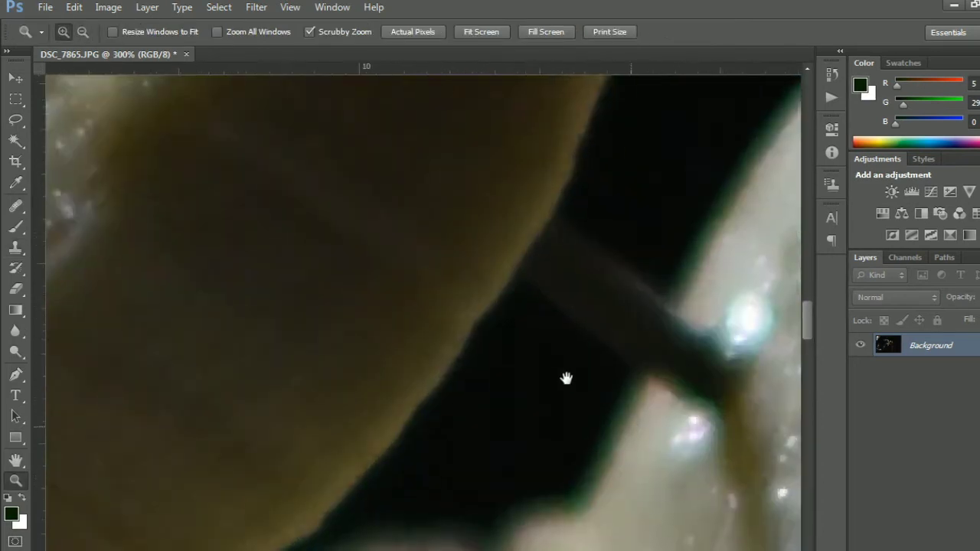
key(s)
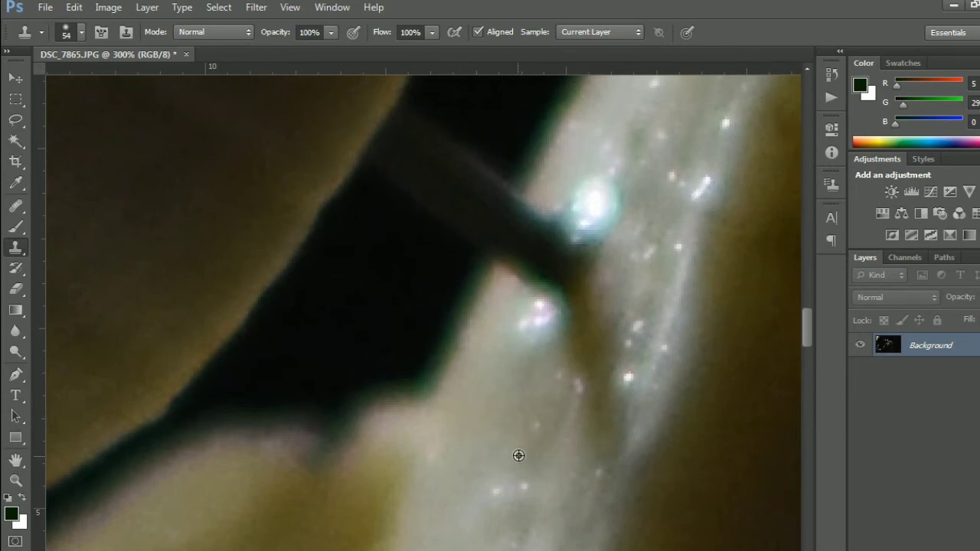
drag(576, 336, 589, 419)
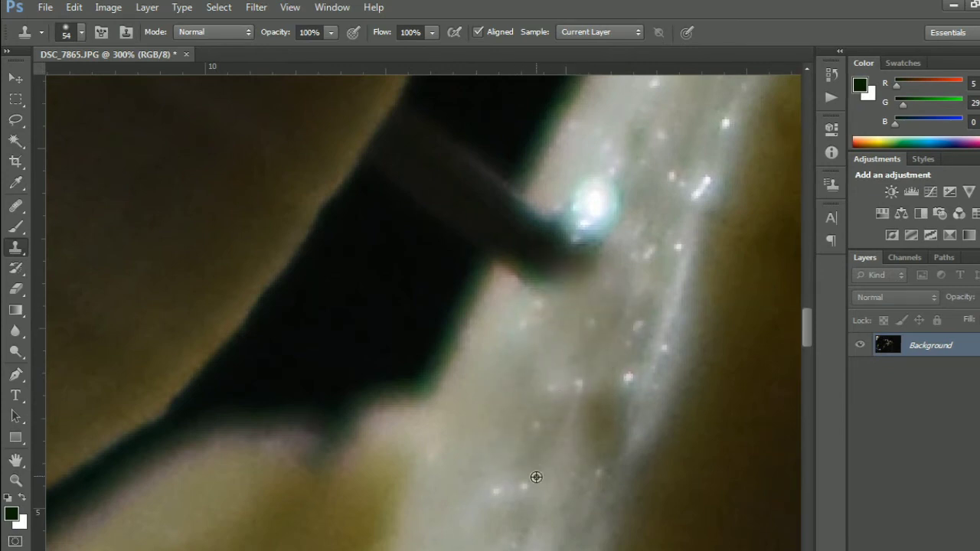
alt+click(529, 354)
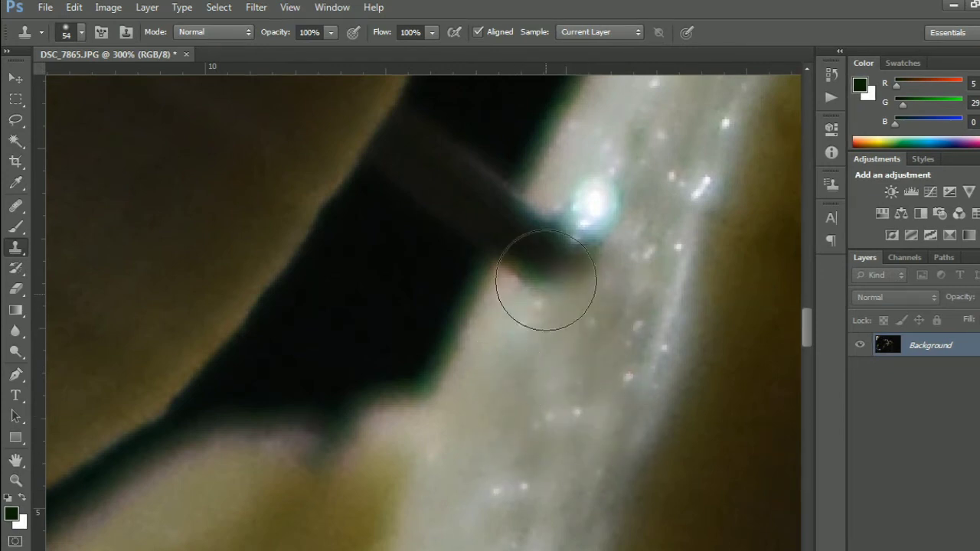
drag(543, 274, 568, 253)
Darken the grey rod tip, light bulge and halo along the slice edge
drag(673, 179, 649, 307)
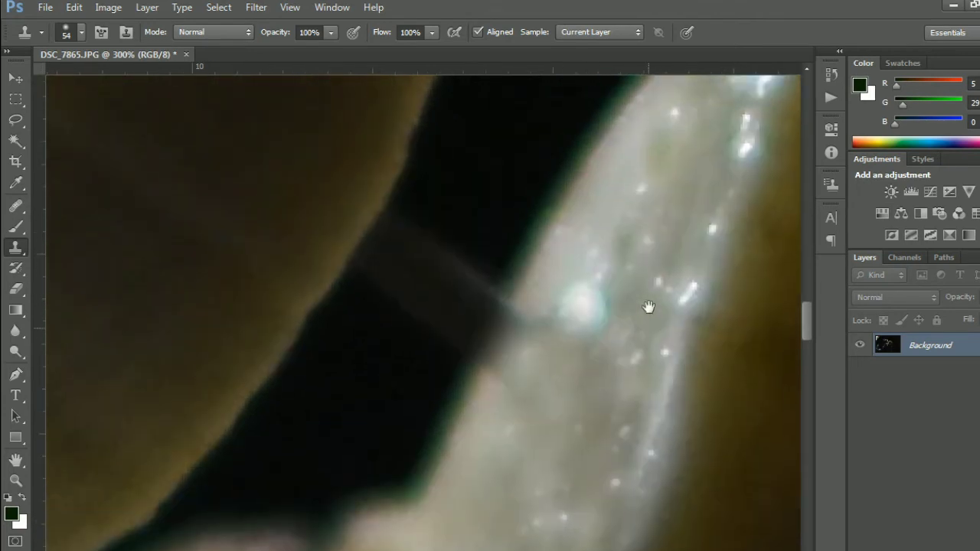
alt+click(454, 419)
drag(470, 361, 486, 311)
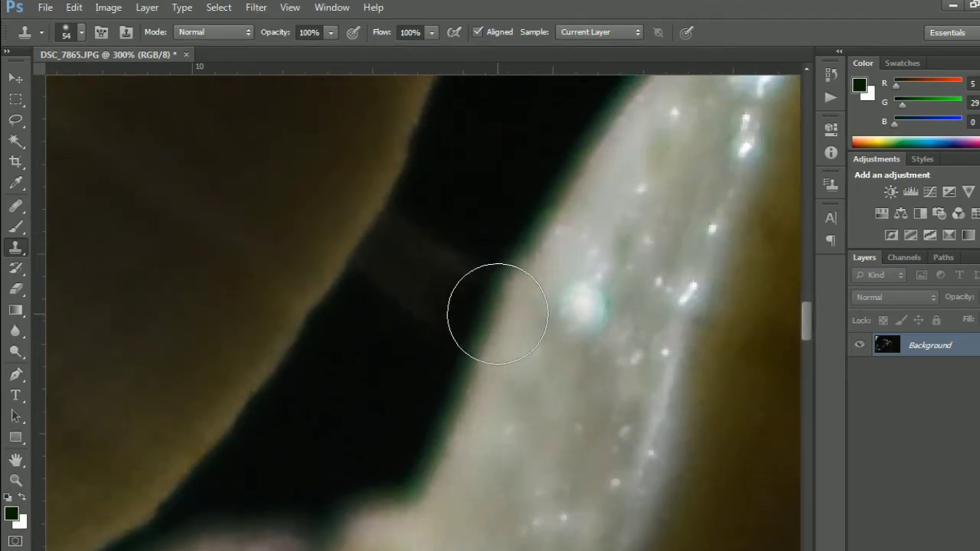
alt+click(534, 233)
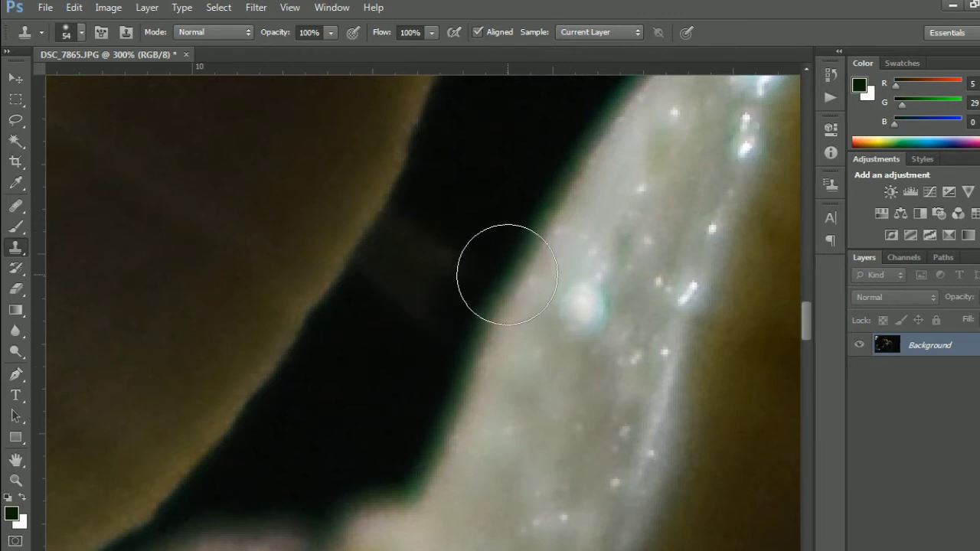
drag(502, 272, 426, 334)
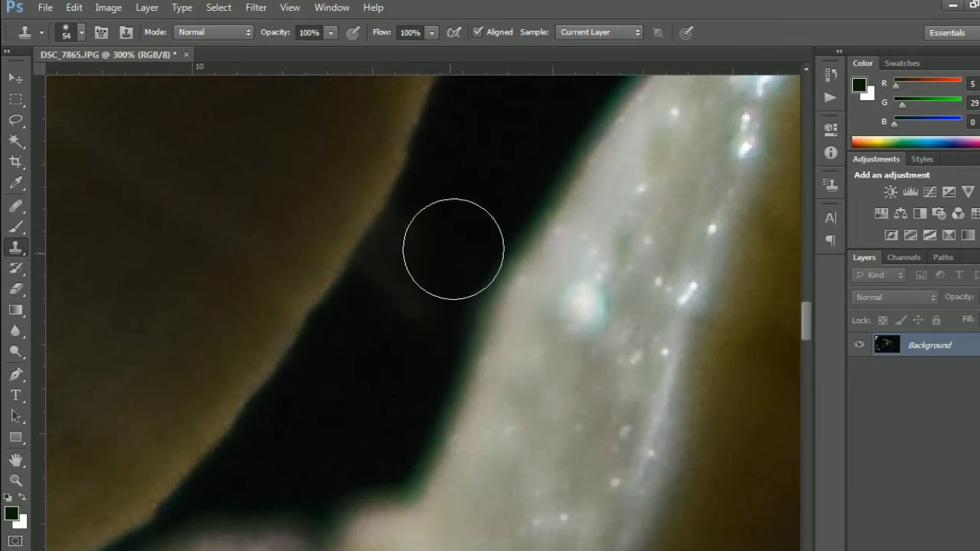
drag(439, 250, 429, 263)
alt+click(389, 345)
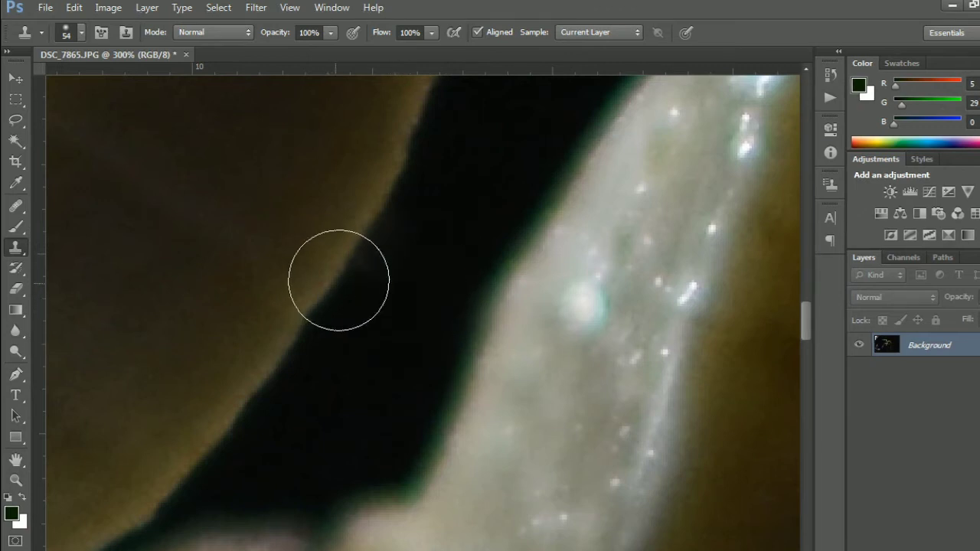
Resample dark tones from the gap and paint them over the brown leaf-edge fringe
mouse_move(339, 280)
mouse_down()
mouse_move(367, 245)
mouse_move(359, 248)
mouse_up()
alt+click(316, 306)
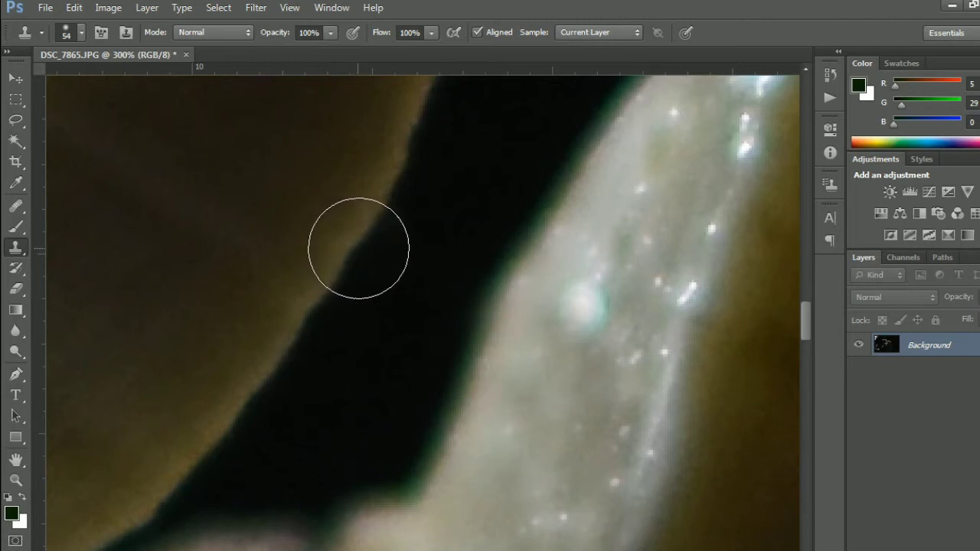
alt+click(405, 158)
mouse_move(385, 203)
mouse_down()
mouse_move(373, 216)
mouse_move(370, 197)
mouse_up()
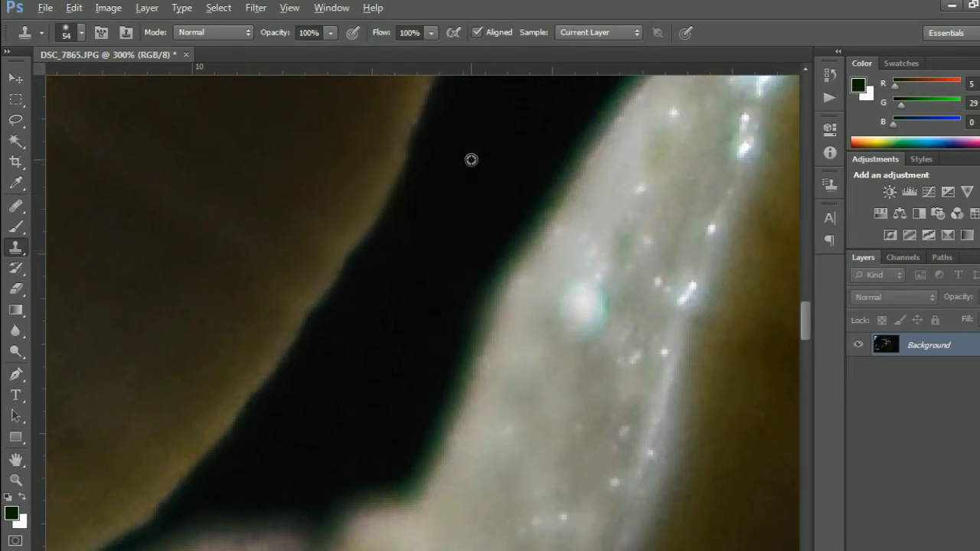
Zoom and pan around the photo to frame the dark area below the peel at 50%
key(z)
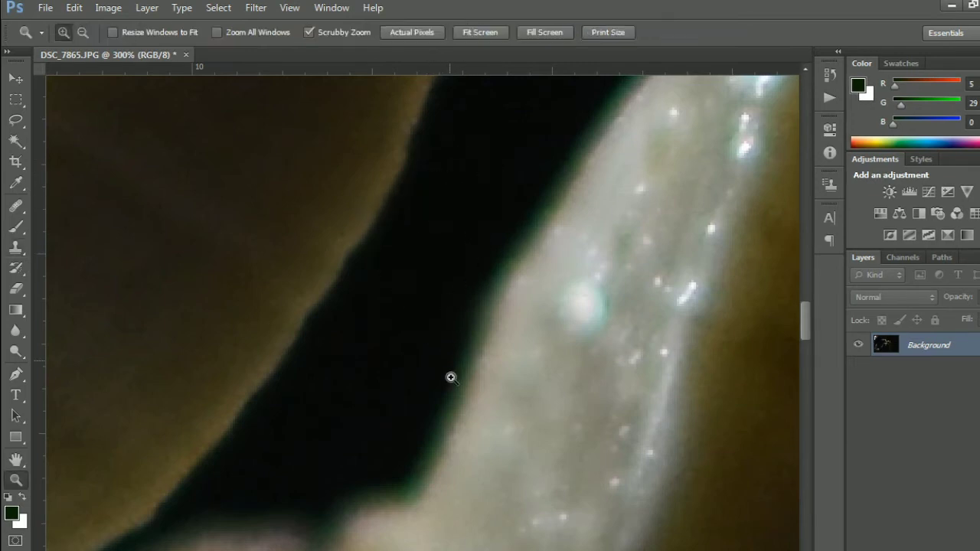
alt+click(454, 396)
alt+click(452, 398)
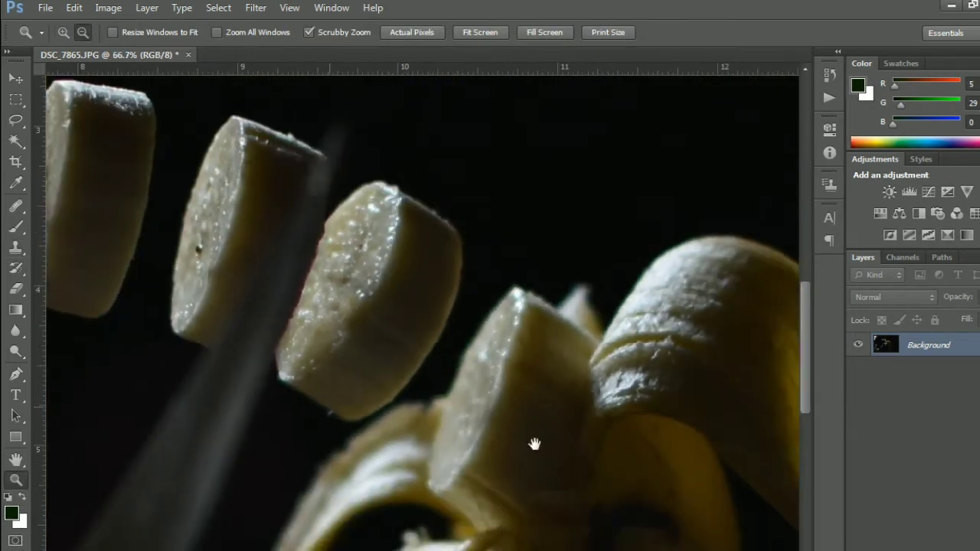
mouse_move(531, 444)
mouse_down()
mouse_move(273, 315)
mouse_move(536, 514)
mouse_up()
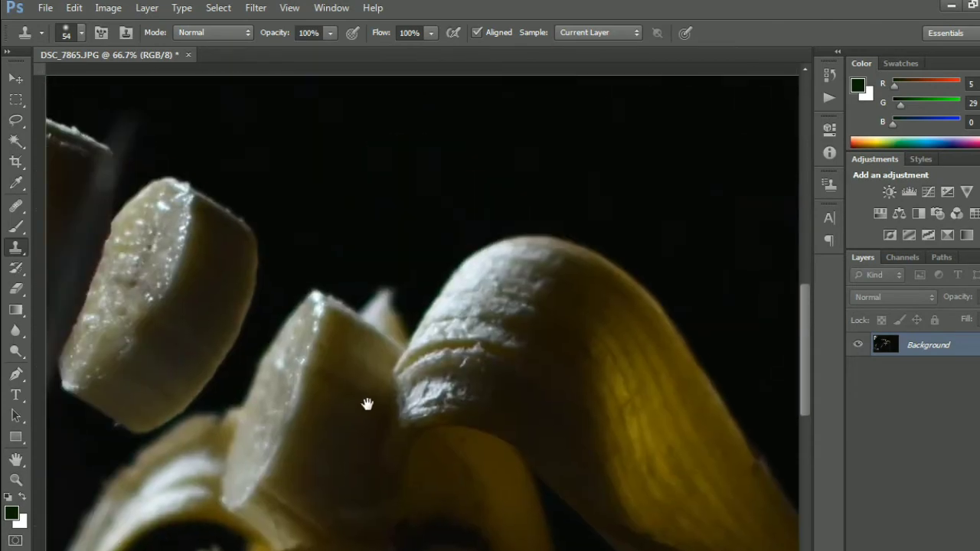
drag(368, 403, 509, 348)
key(z)
alt+click(335, 339)
alt+click(334, 339)
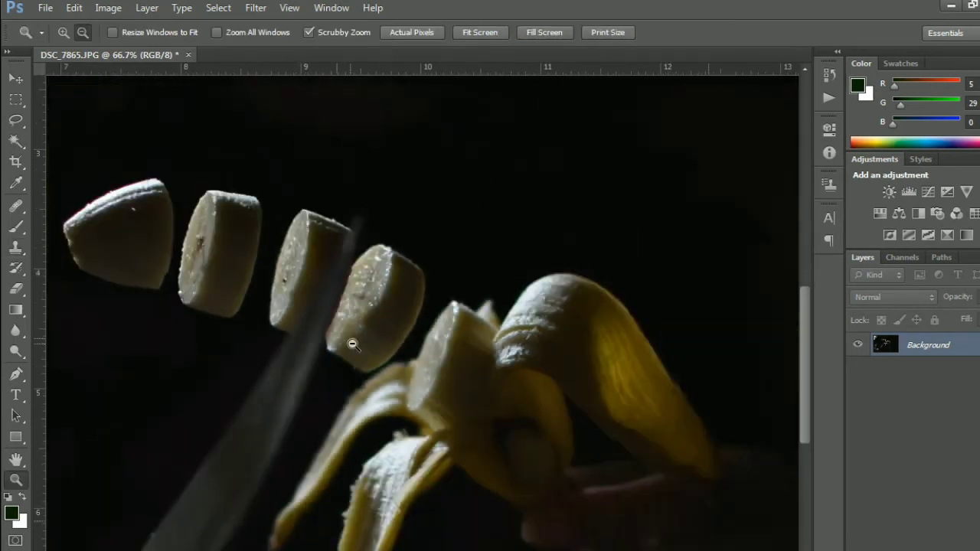
alt+click(399, 443)
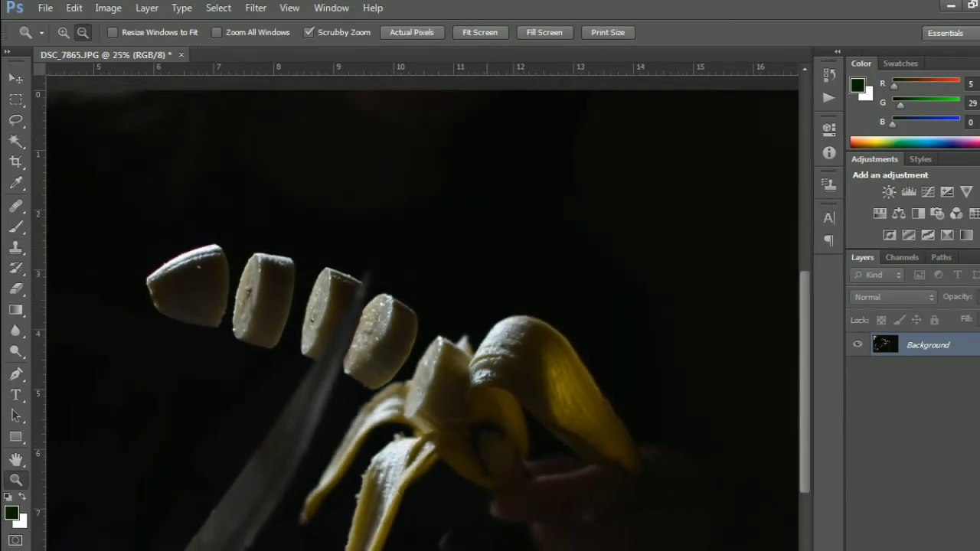
drag(474, 474, 552, 475)
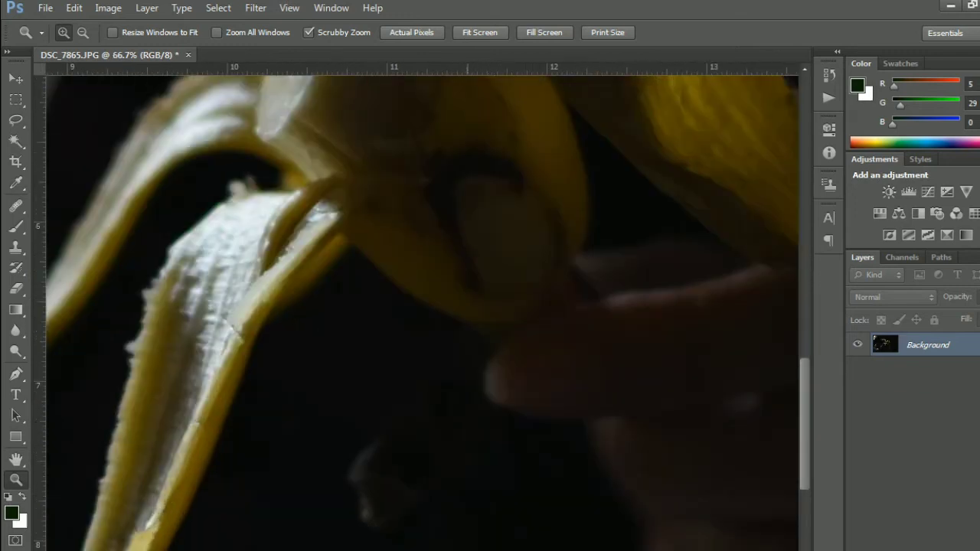
drag(428, 540, 543, 444)
alt+click(378, 492)
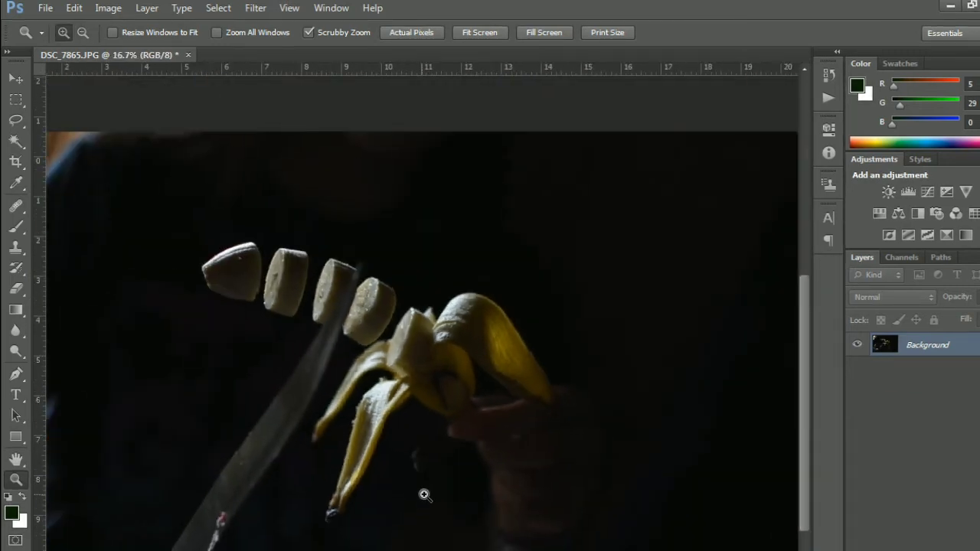
click(424, 496)
With a 95 px clone brush, paint sampled dark background over the faint shape
key(s)
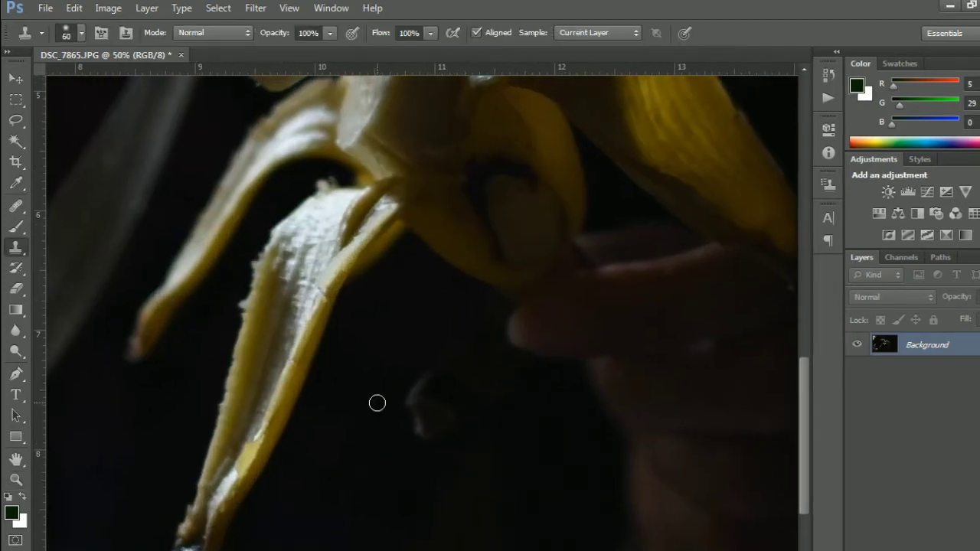
right_click(376, 403)
drag(448, 438, 469, 442)
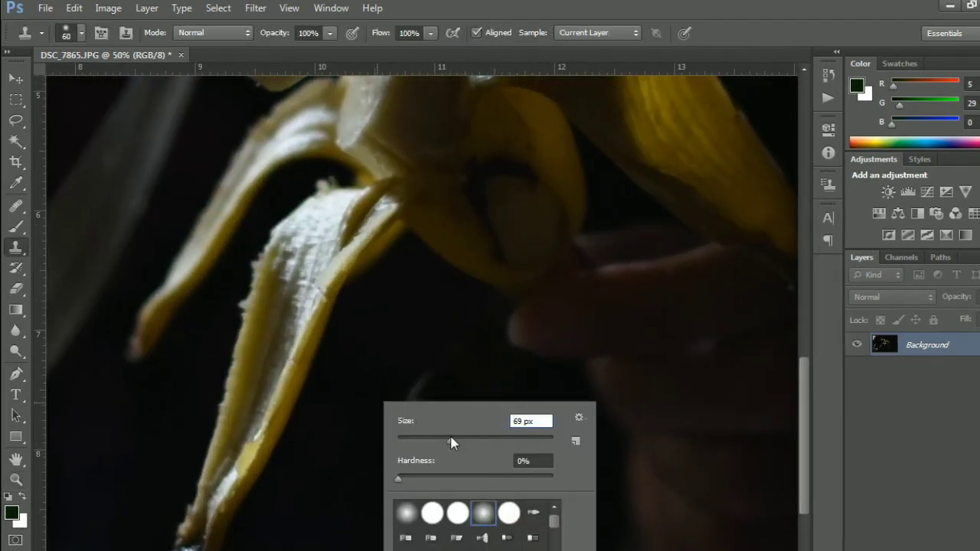
alt+click(331, 456)
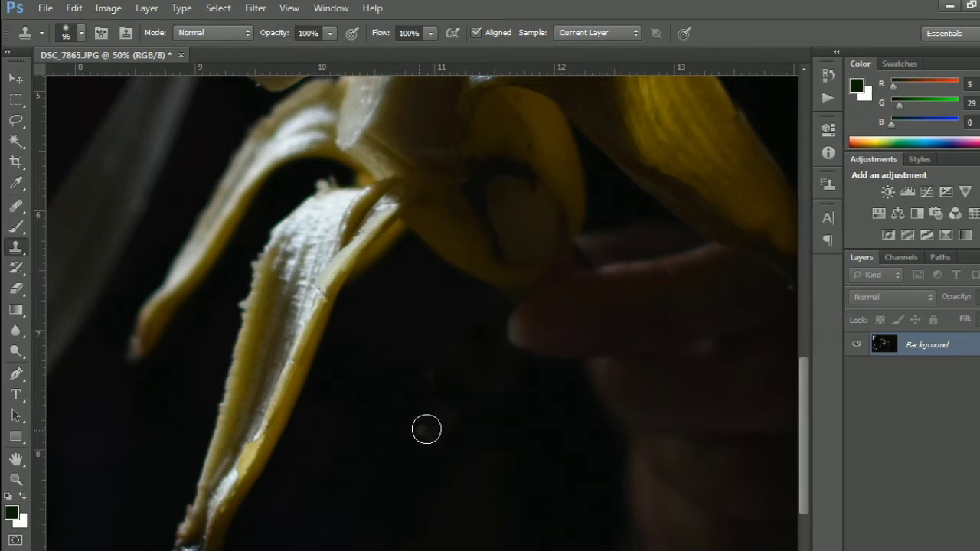
drag(427, 430, 403, 323)
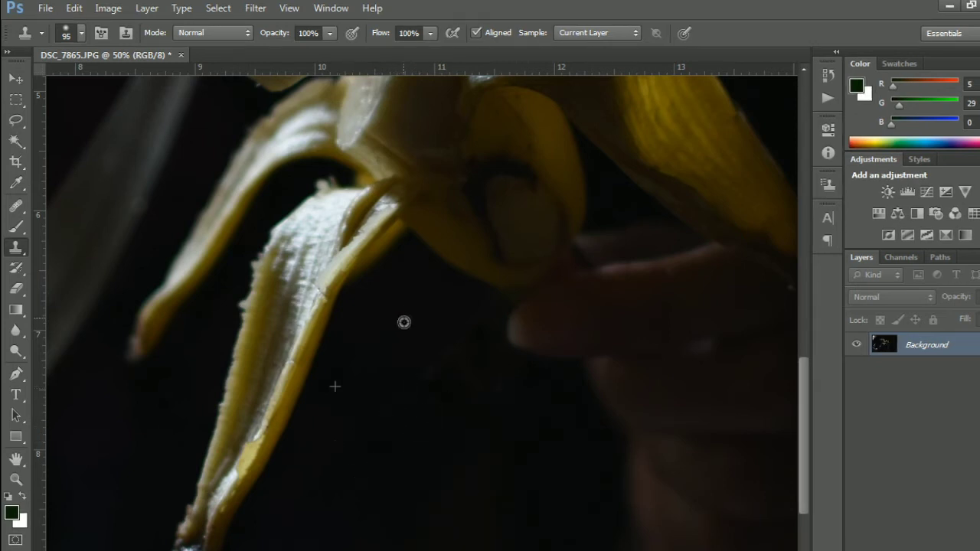
alt+click(451, 334)
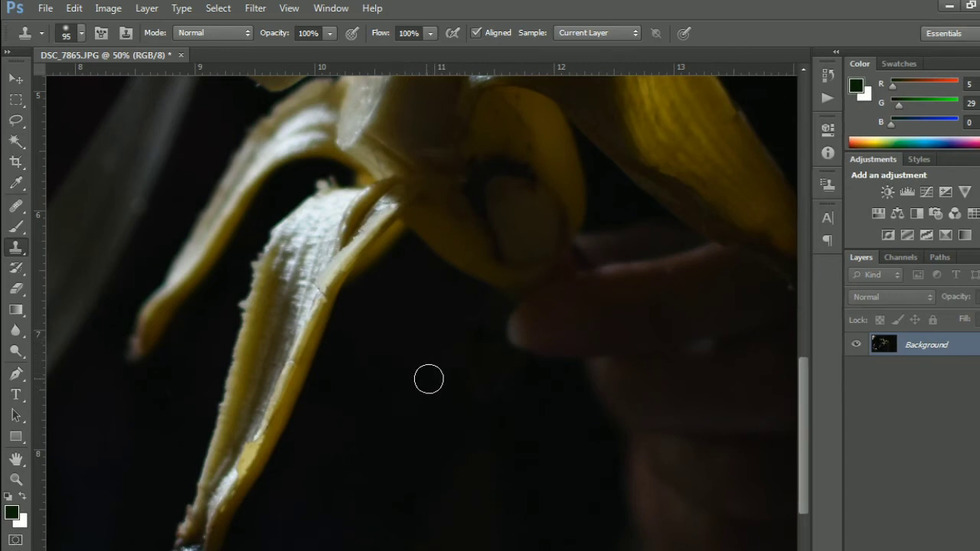
drag(446, 376, 451, 372)
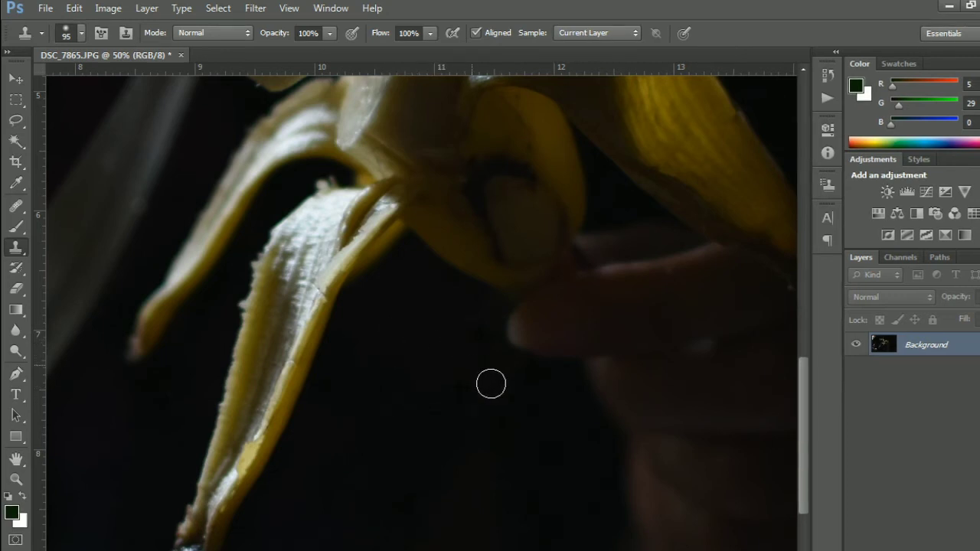
Zoom to 50% on the knife blade with the red spot in view
key(z)
alt+click(405, 402)
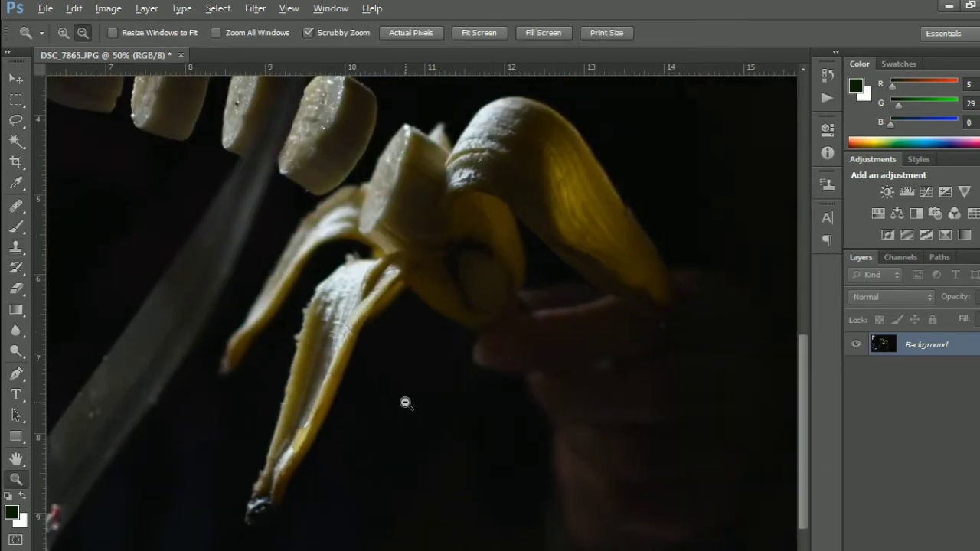
drag(342, 466, 423, 414)
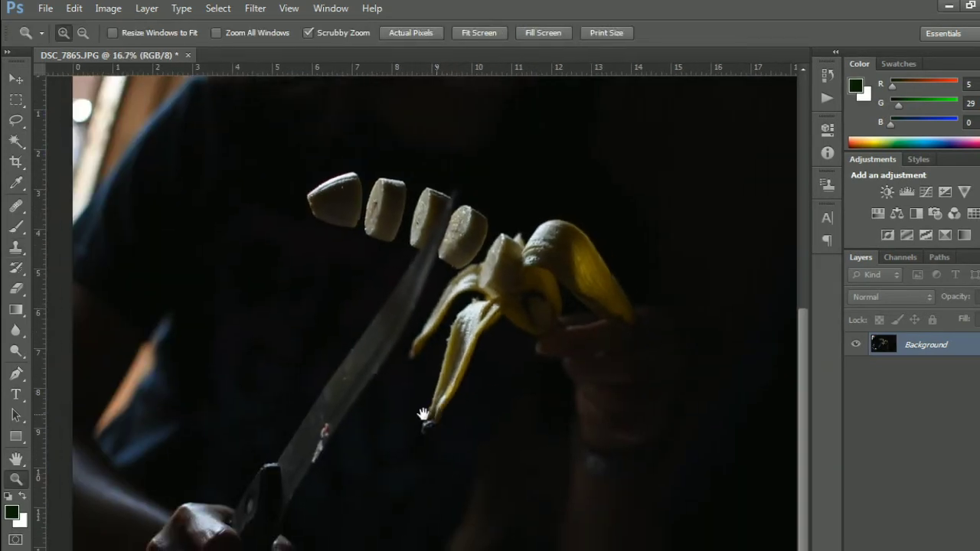
click(345, 424)
drag(345, 424, 381, 377)
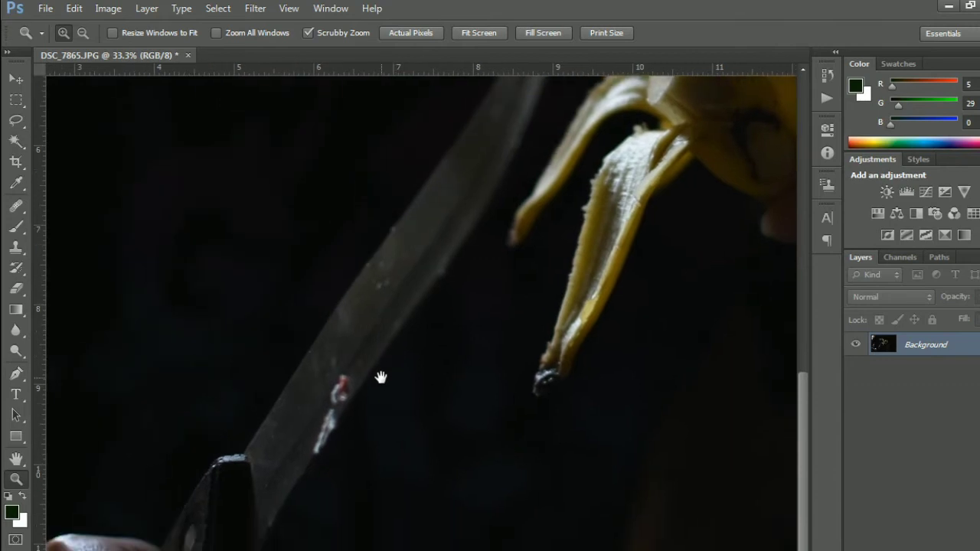
click(557, 402)
drag(452, 431, 470, 357)
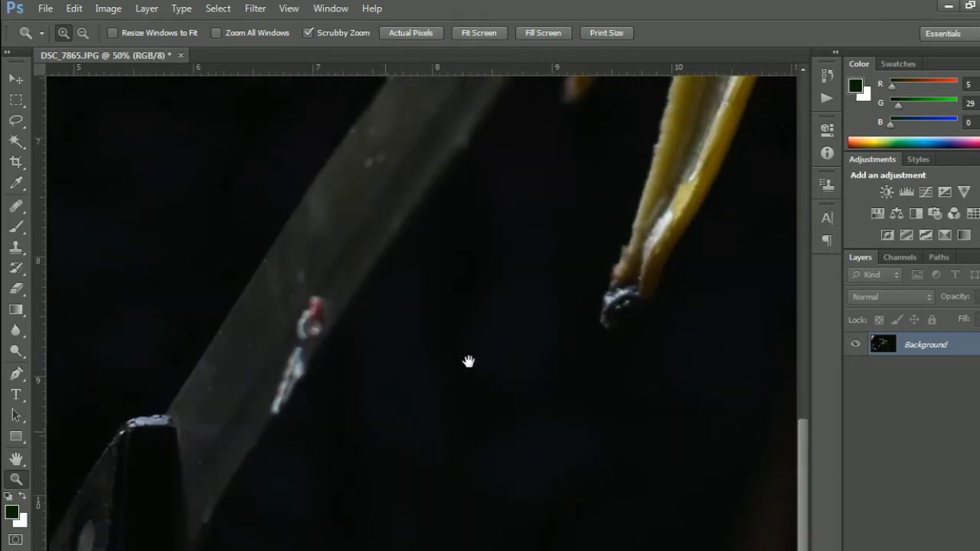
With a 150 brush, clone clean blade texture over the red spot and white streaks
key(s)
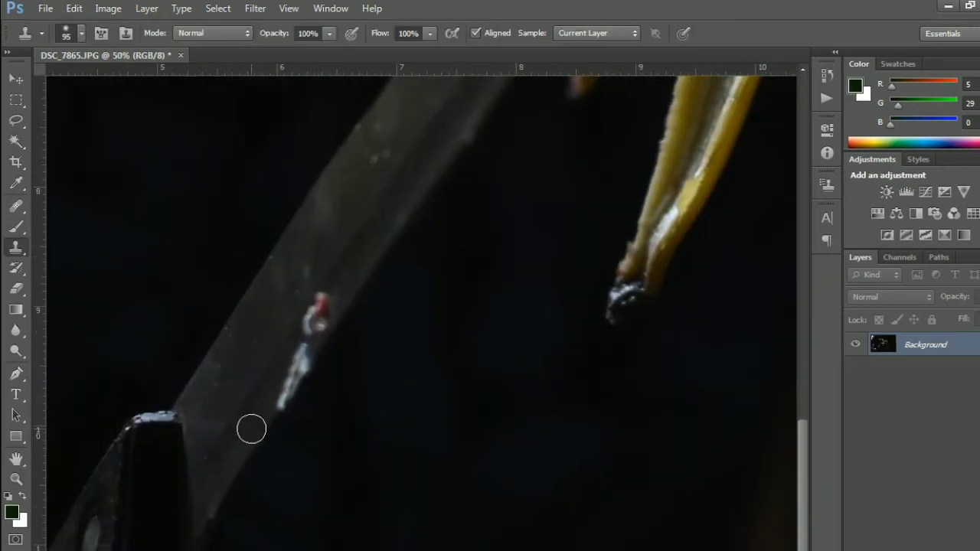
key(bracketright)
key(bracketright)
key(bracketright)
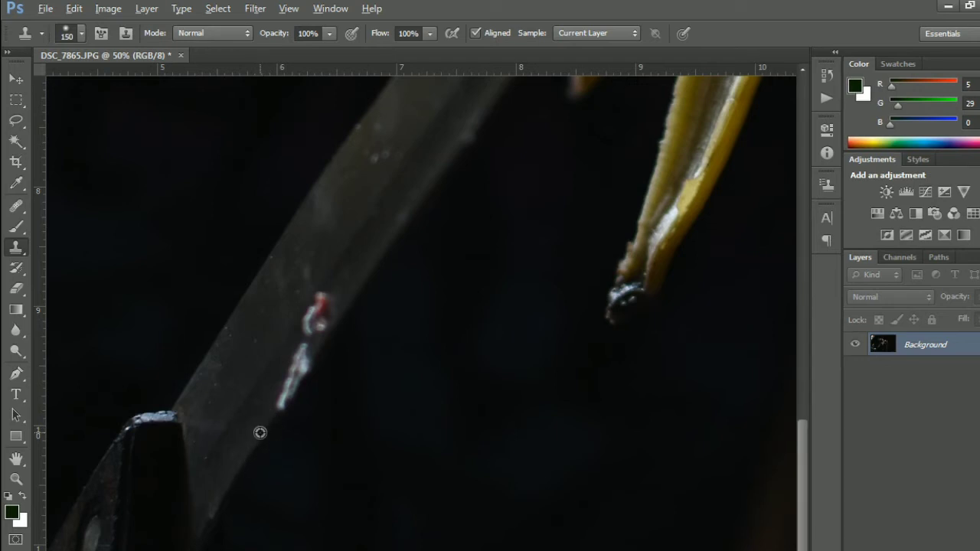
alt+click(262, 432)
mouse_move(284, 404)
mouse_down()
mouse_move(304, 361)
mouse_move(300, 339)
mouse_up()
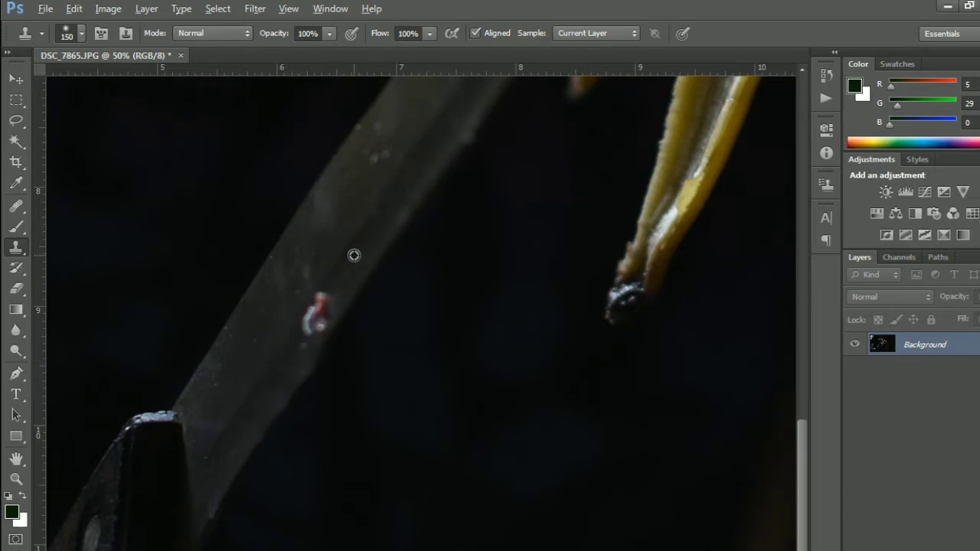
alt+click(354, 255)
drag(317, 307, 304, 326)
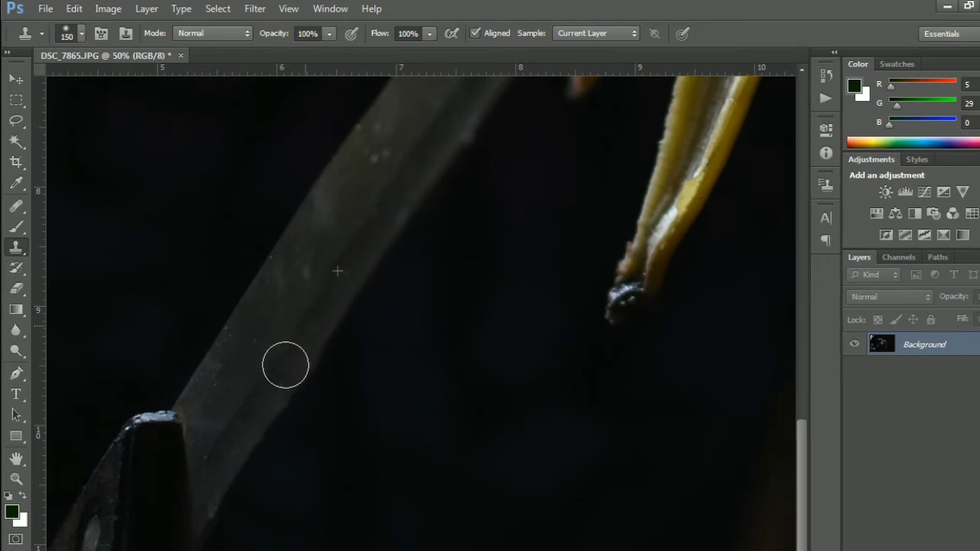
drag(285, 366, 288, 424)
alt+click(302, 384)
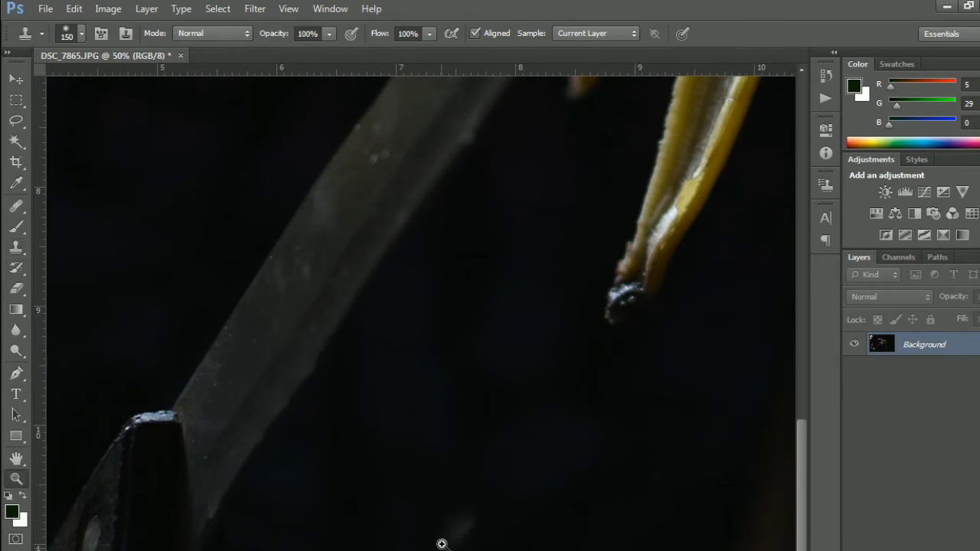
key(z)
alt+click(453, 514)
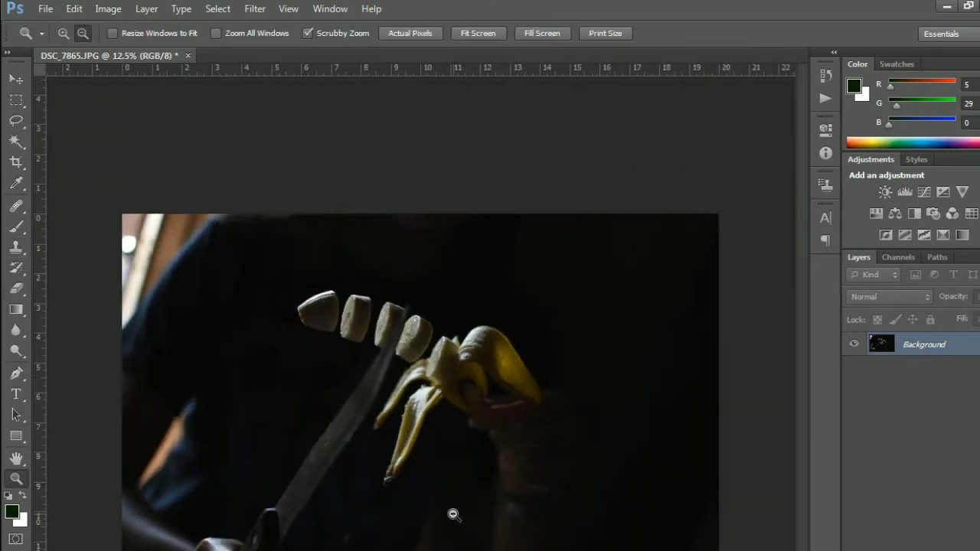
Crop the photo to a 5 x 7 ratio, rotating it straight before applying
key(s)
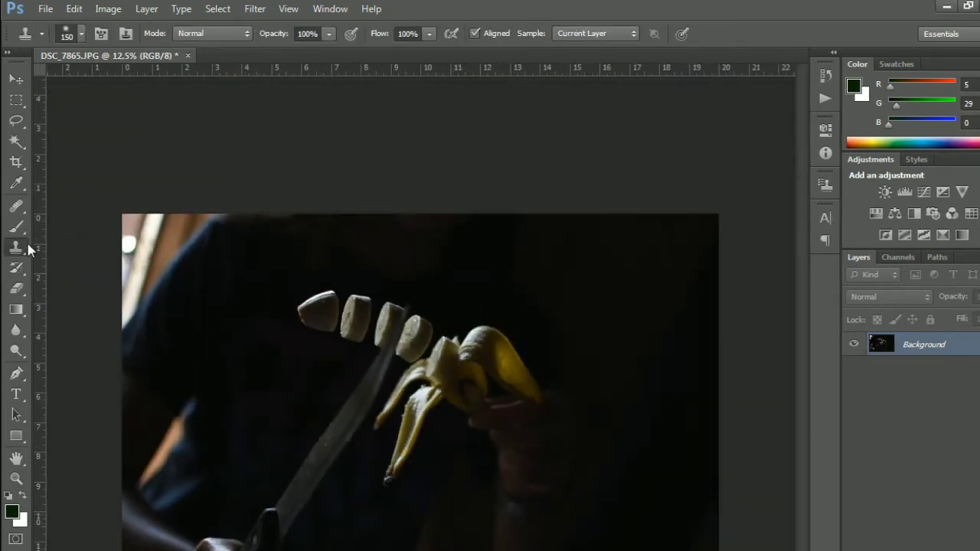
click(17, 162)
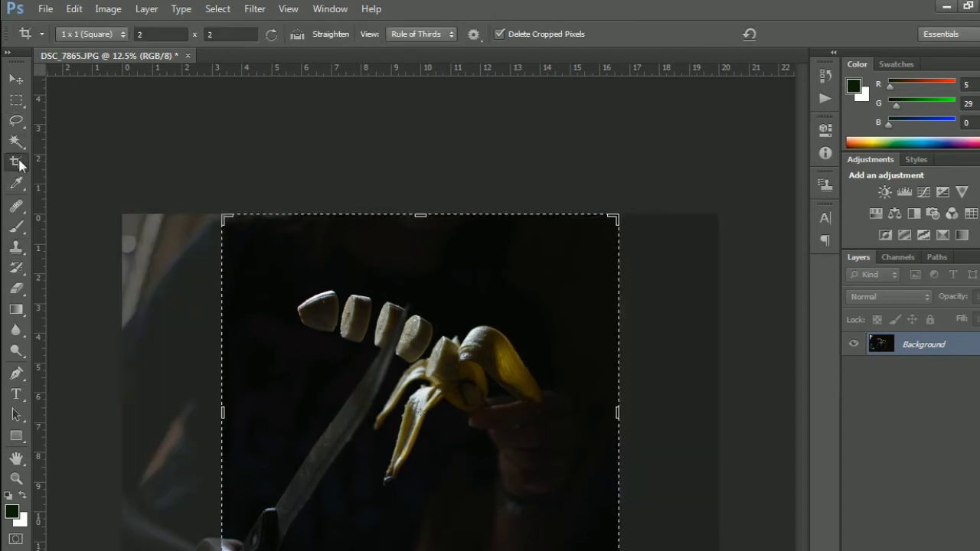
click(121, 36)
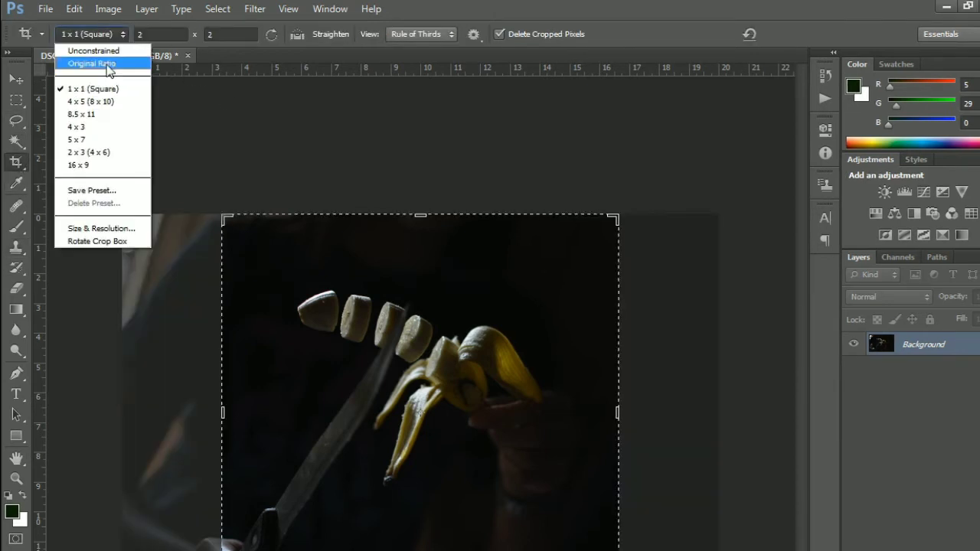
click(89, 138)
click(429, 441)
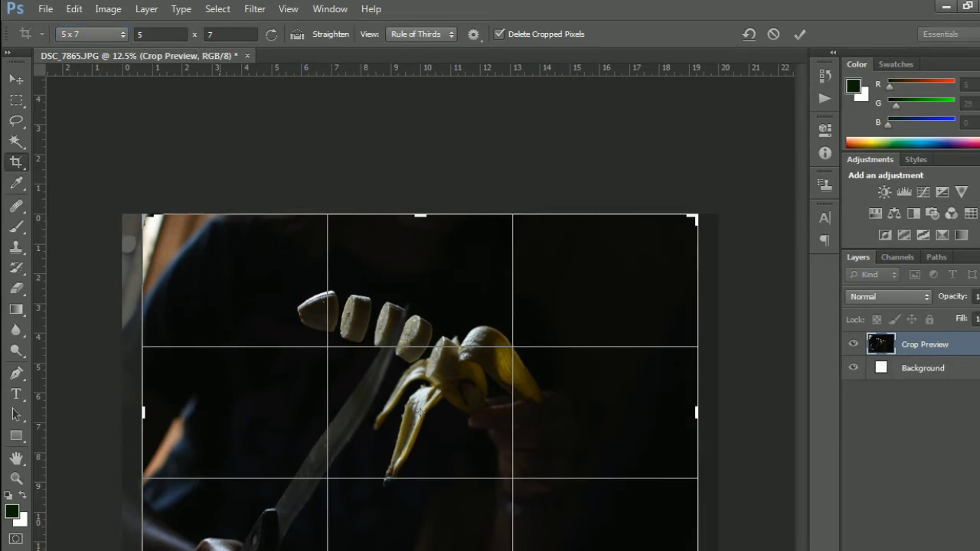
drag(743, 474, 735, 398)
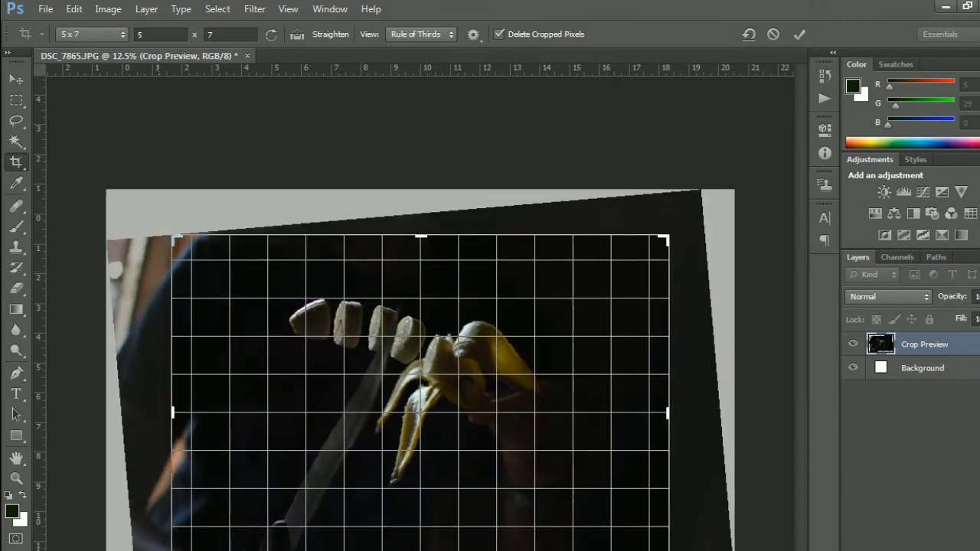
mouse_move(437, 542)
mouse_down()
mouse_move(447, 545)
mouse_move(437, 534)
mouse_move(404, 548)
mouse_up()
key(Return)
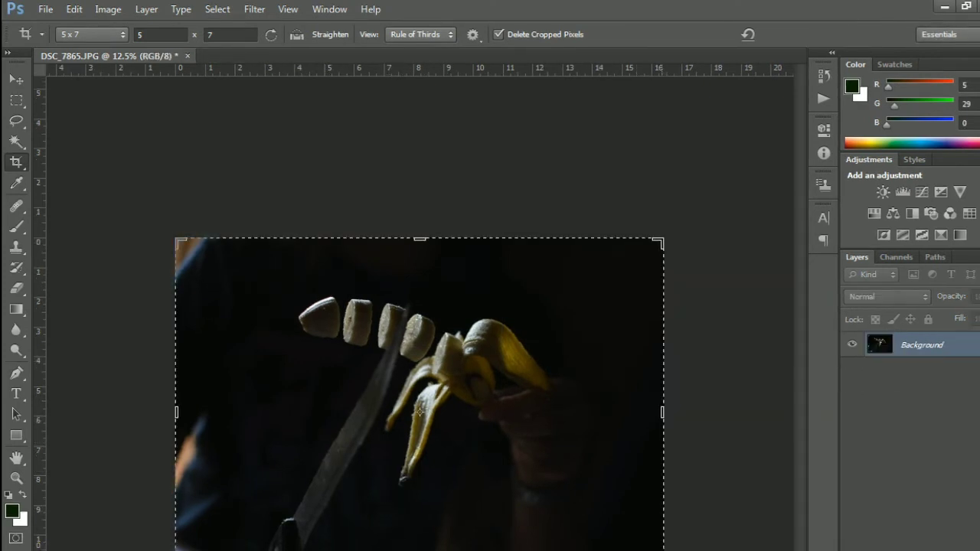
Frame a tighter 5 x 7 crop around the banana slices and knife
drag(662, 545, 644, 541)
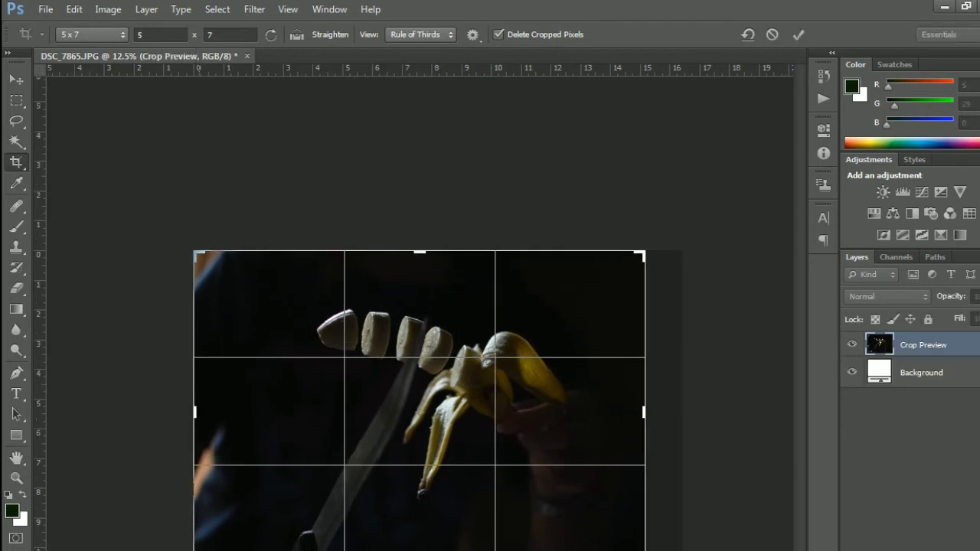
drag(196, 548, 217, 548)
drag(312, 529, 331, 528)
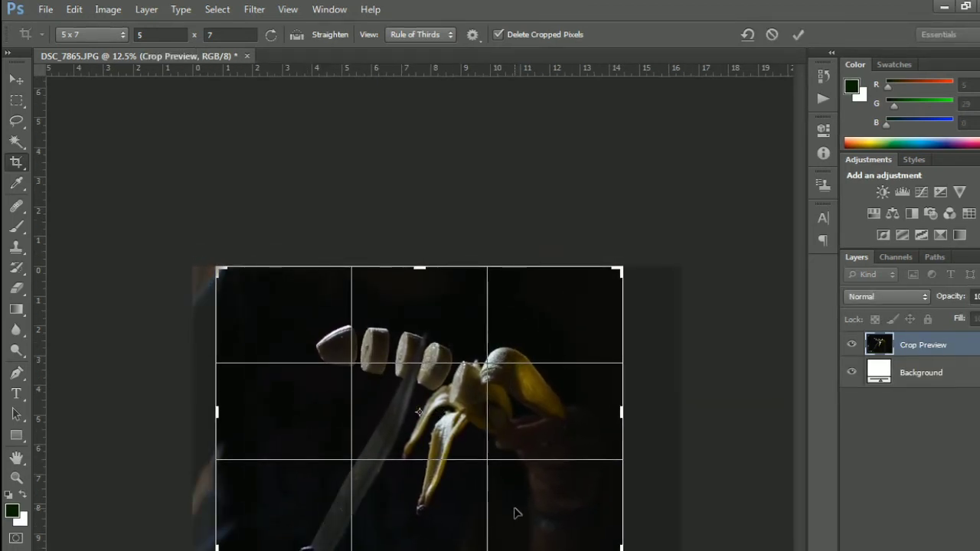
drag(511, 512, 506, 523)
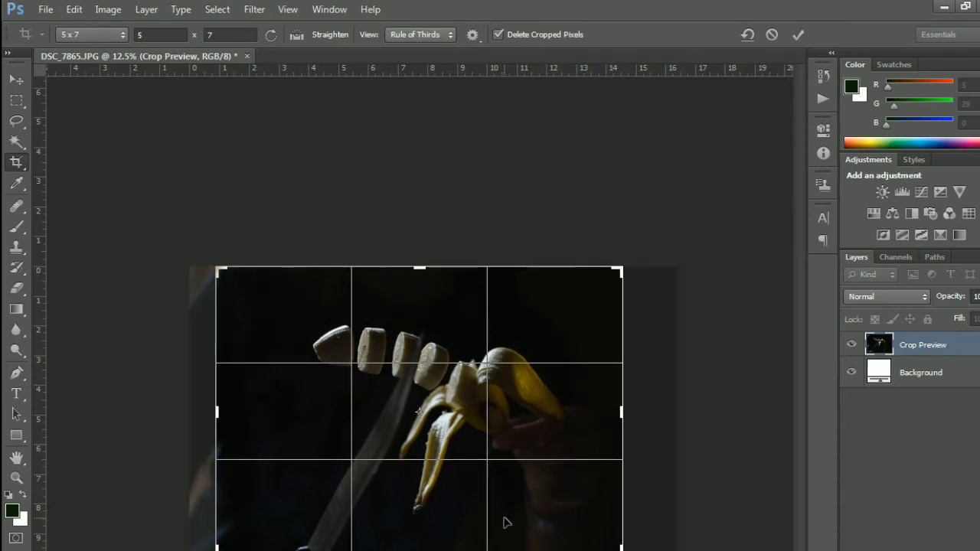
Zoom in to inspect the cropped photo's banana slices and knife blade, then back out
key(z)
click(491, 465)
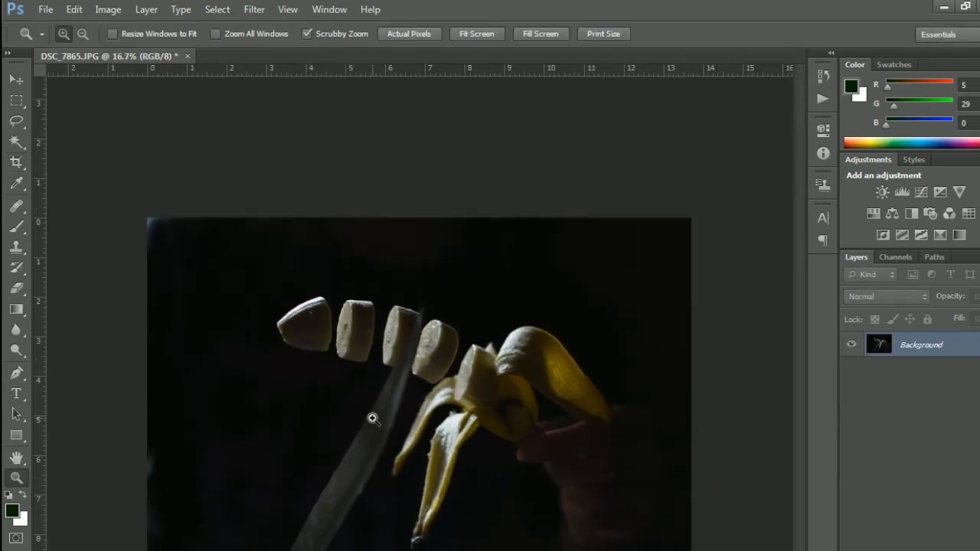
click(376, 419)
alt+click(413, 480)
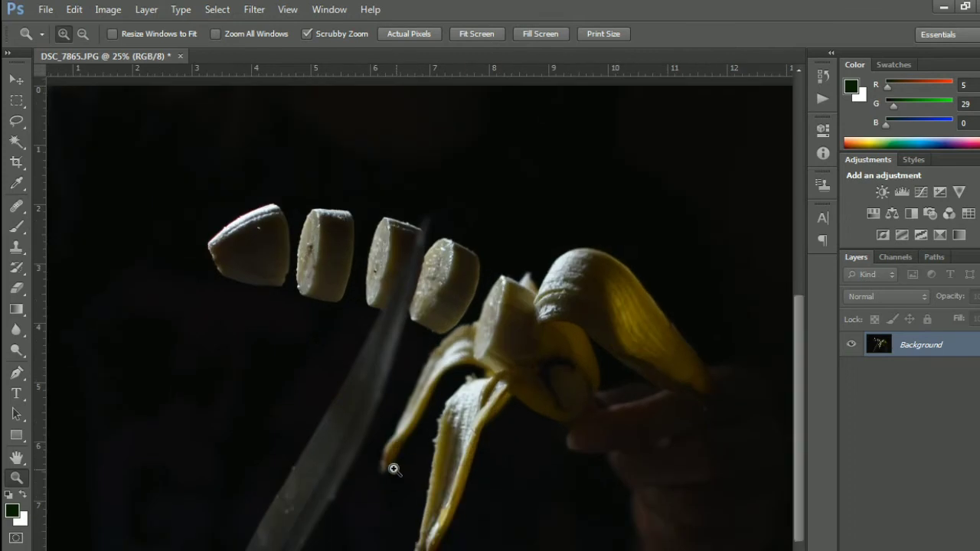
alt+click(286, 420)
Try a Clone Stamp stroke on the photo, then zoom out to the whole image
key(s)
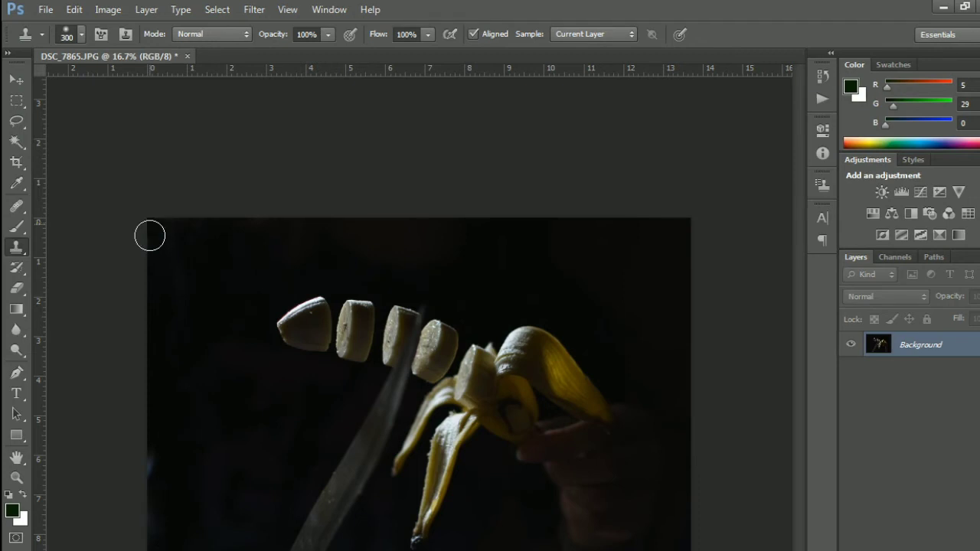
drag(147, 463, 144, 475)
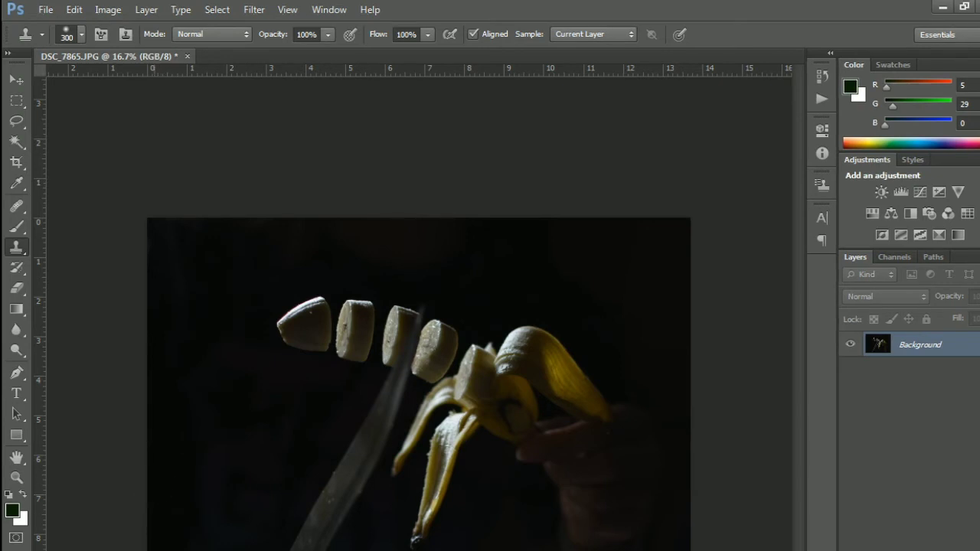
key(z)
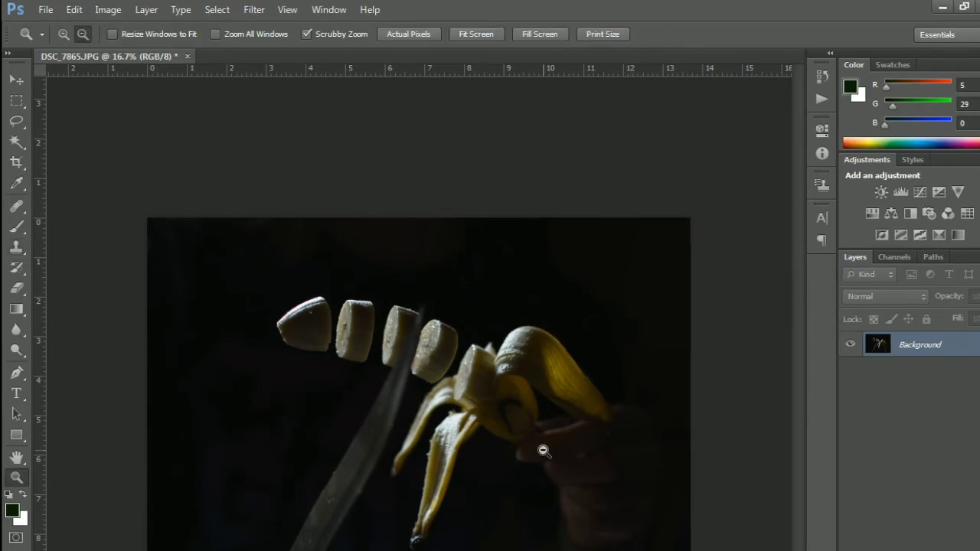
key(ctrl+minus)
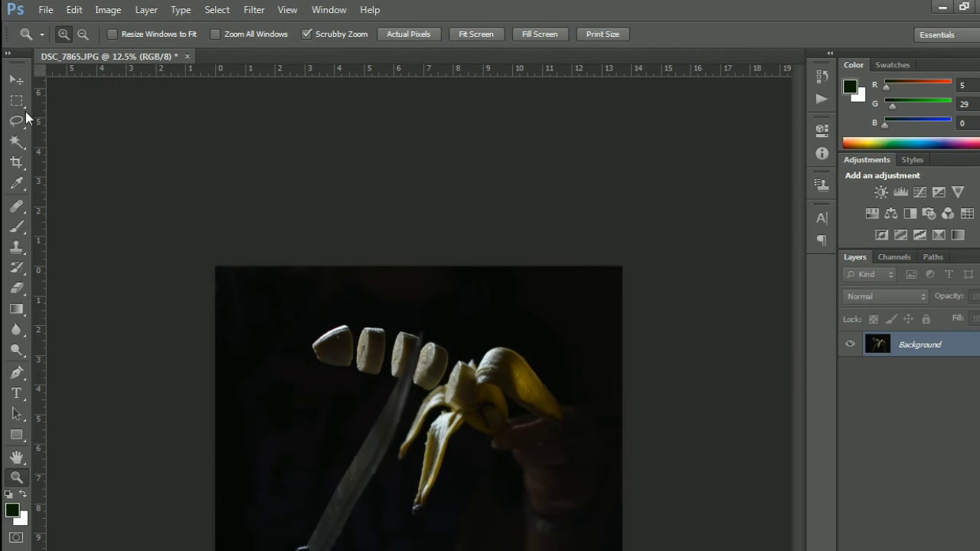
Apply Levels with black point 8, midtones 1.00 and white point 211
click(119, 14)
mouse_move(131, 50)
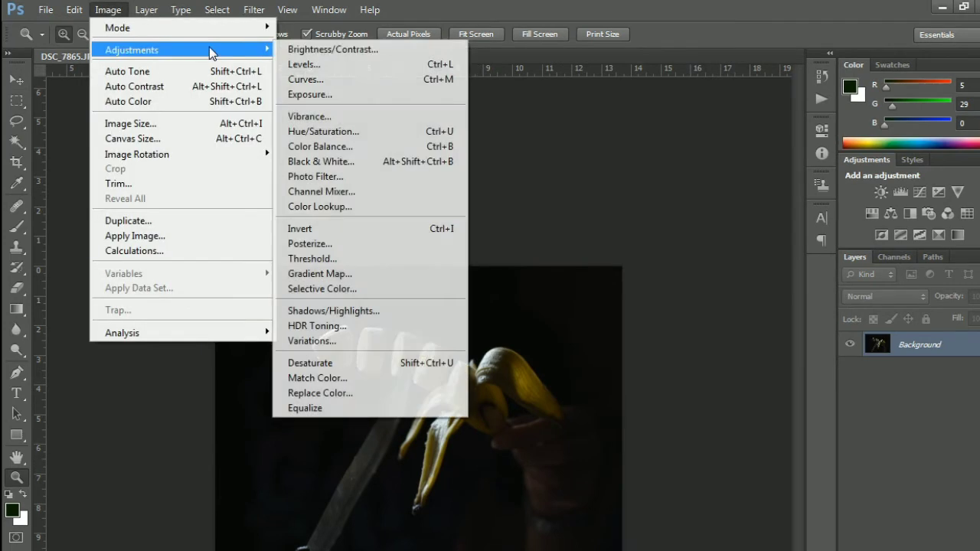
click(340, 66)
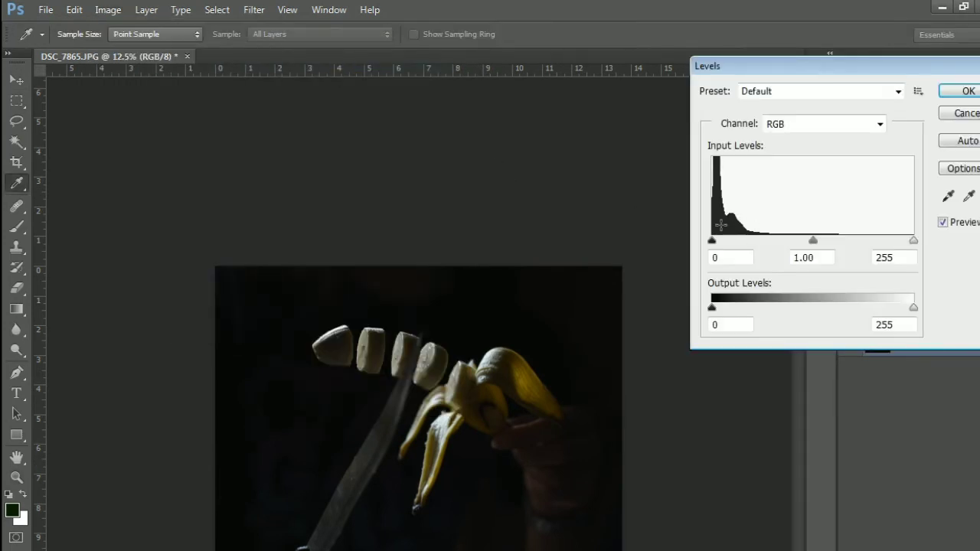
drag(712, 243, 715, 242)
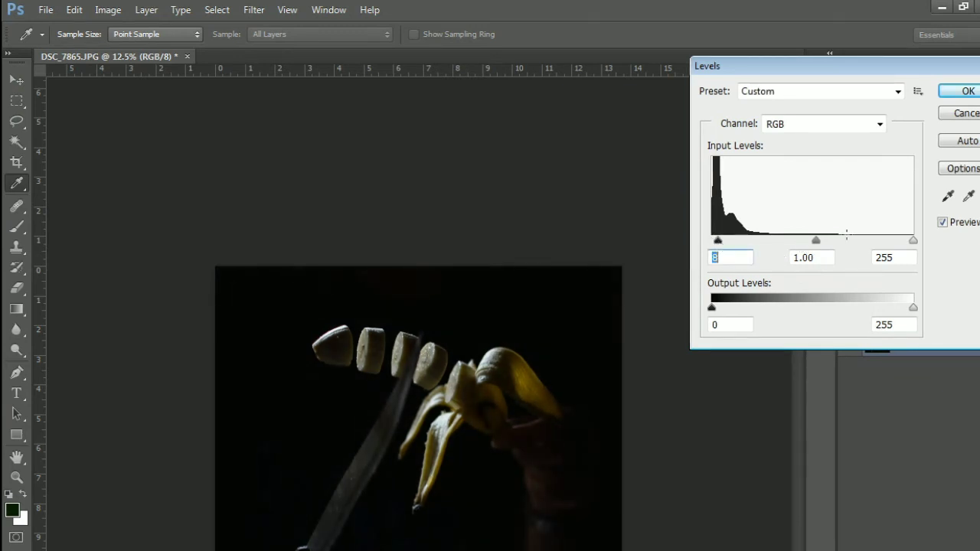
drag(900, 242, 878, 244)
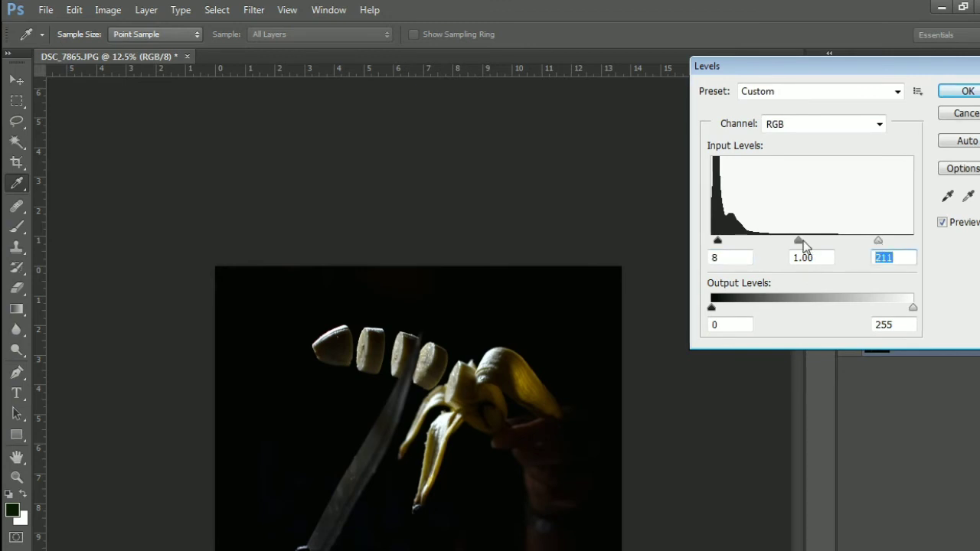
drag(803, 241, 800, 243)
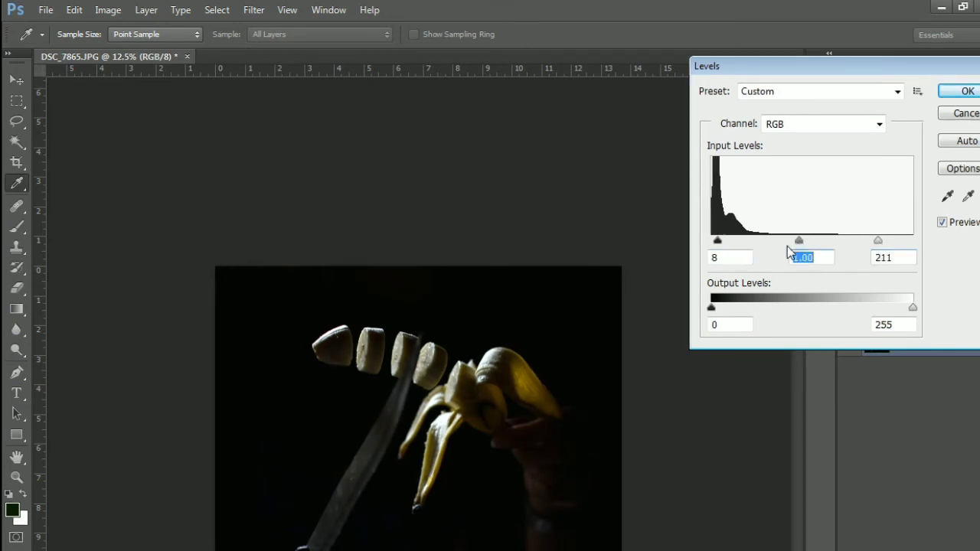
click(957, 96)
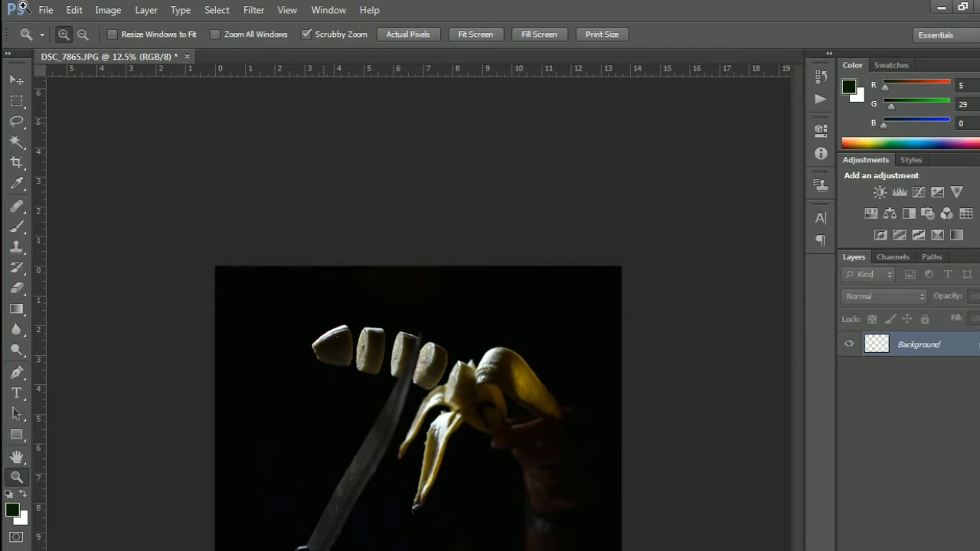
Raise the photo's brightness to 23 with Brightness/Contrast
click(108, 10)
mouse_move(173, 61)
click(314, 49)
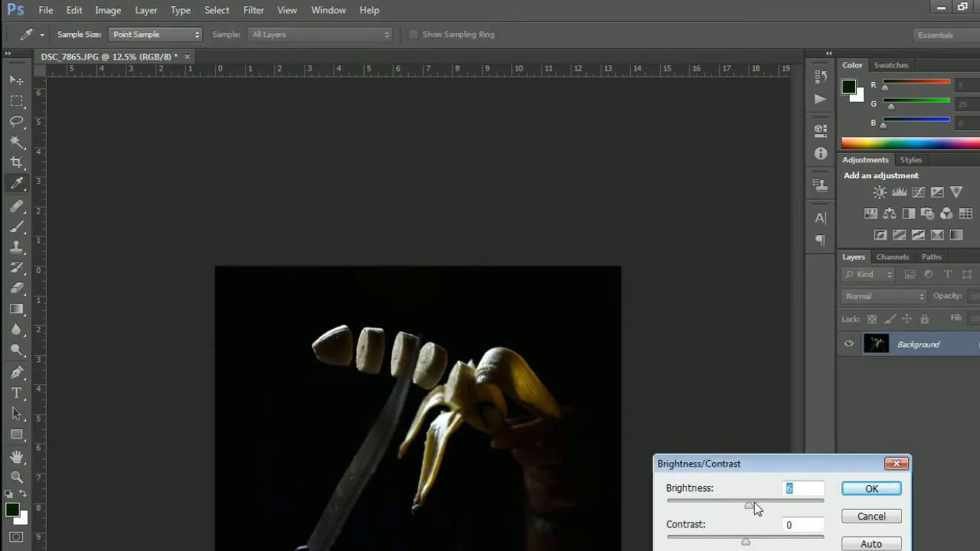
drag(754, 502, 776, 503)
click(792, 525)
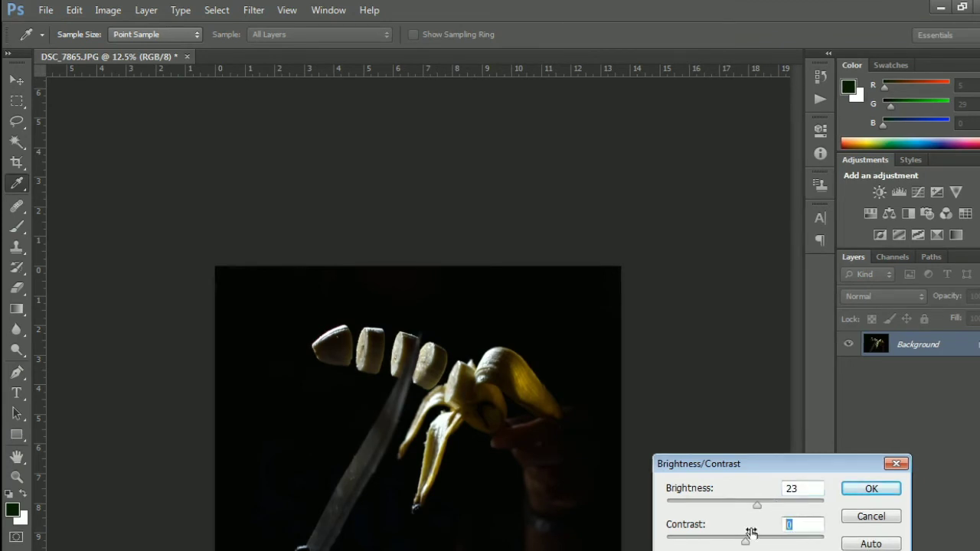
text(10)
click(871, 488)
Apply Color Balance levels of -3, +1 and +7 to the banana photo
key(z)
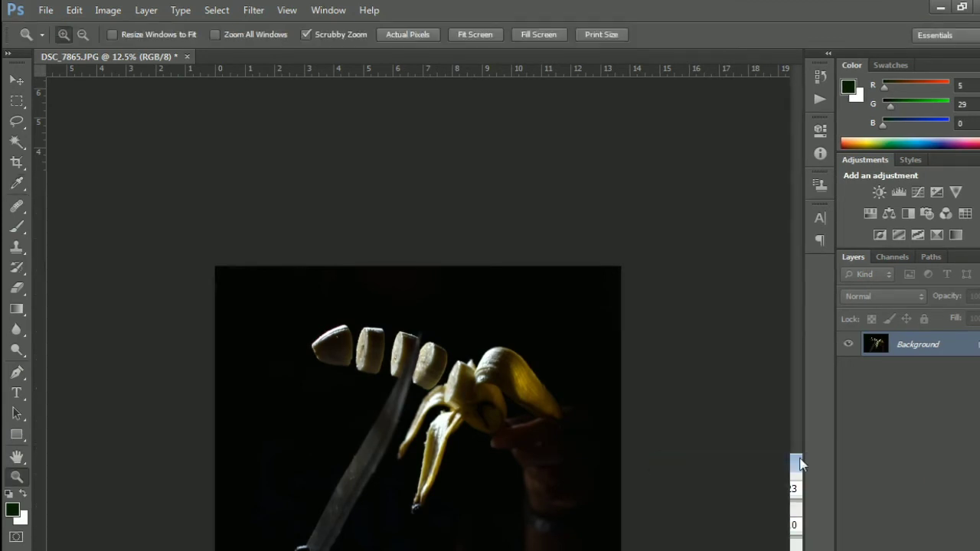
click(95, 15)
mouse_move(132, 49)
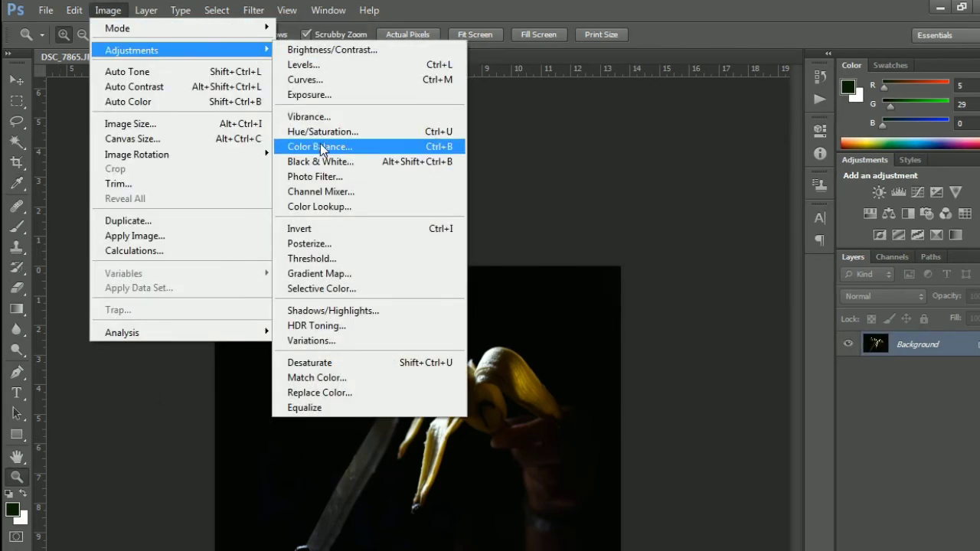
click(320, 146)
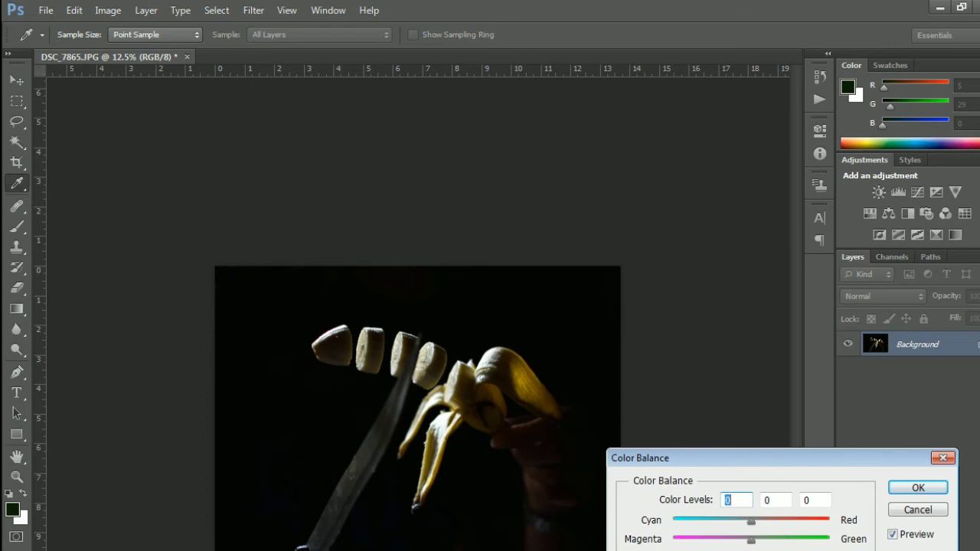
drag(719, 548, 805, 548)
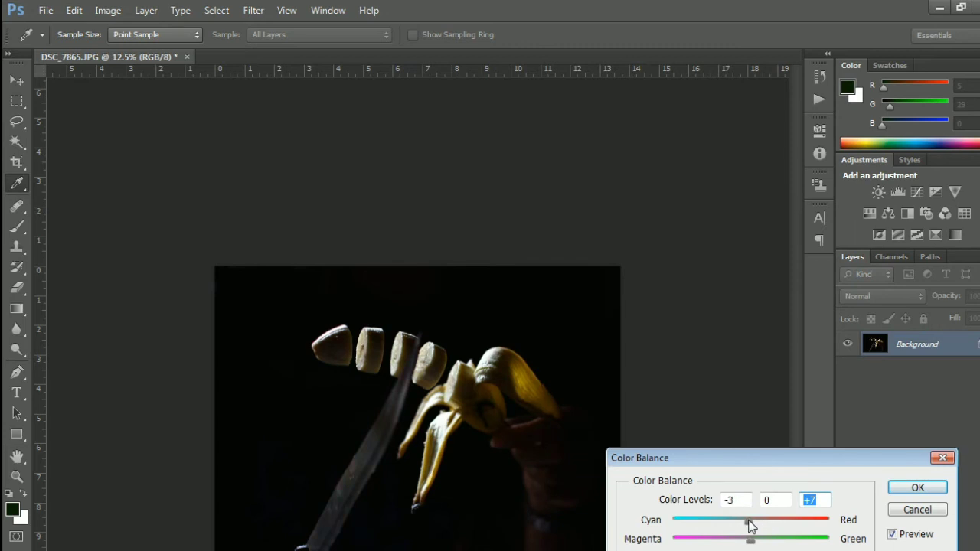
drag(749, 523, 754, 527)
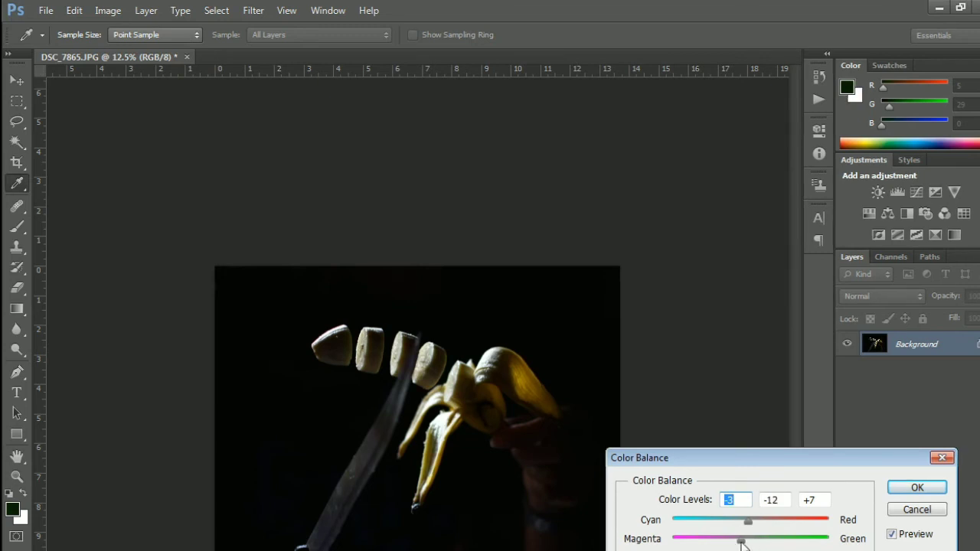
key(Tab)
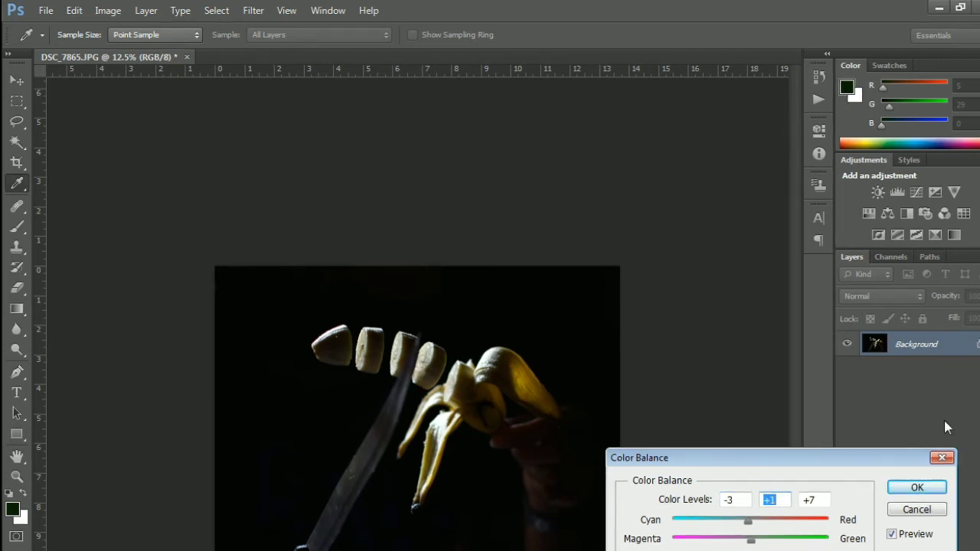
click(911, 488)
key(z)
click(108, 10)
mouse_move(131, 51)
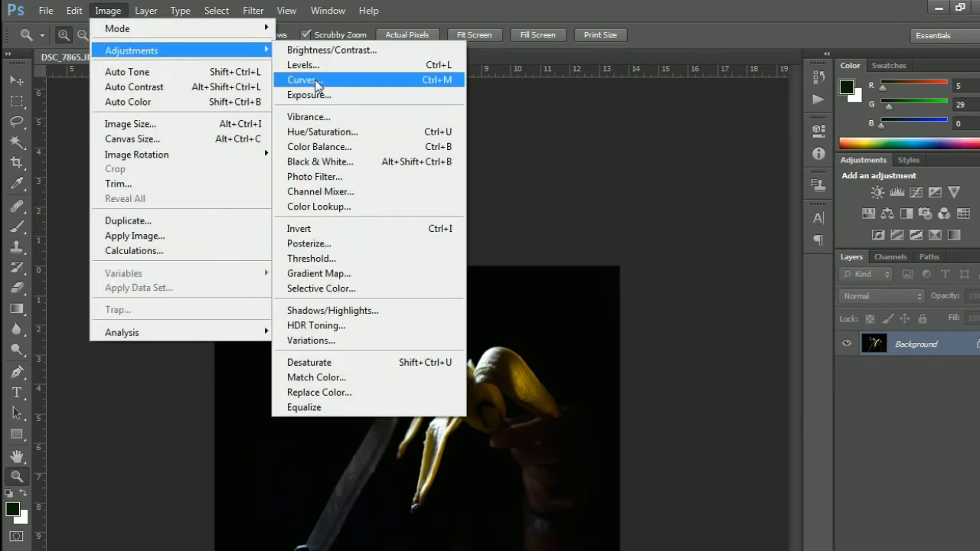
Apply a Curves adjustment moving the black point to input 8, output 6
click(331, 81)
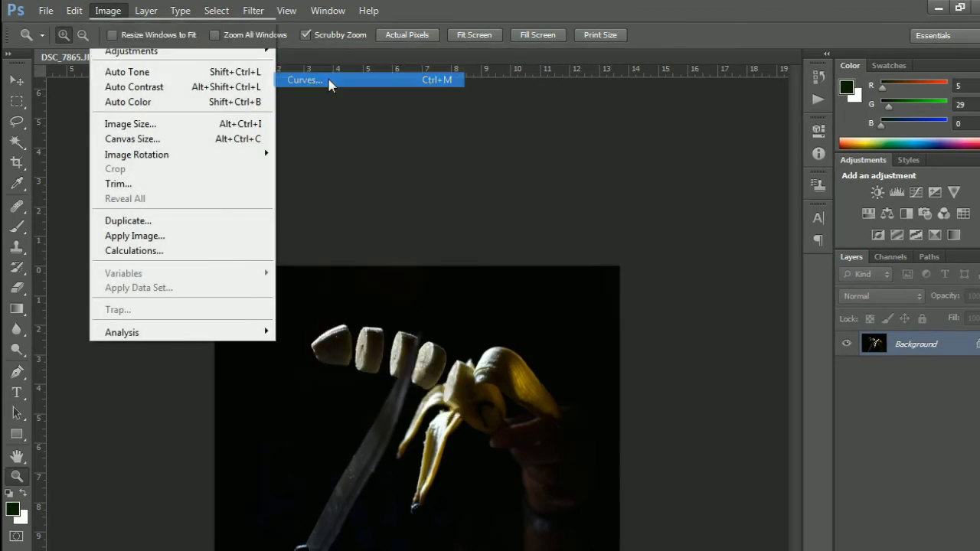
drag(835, 266, 844, 265)
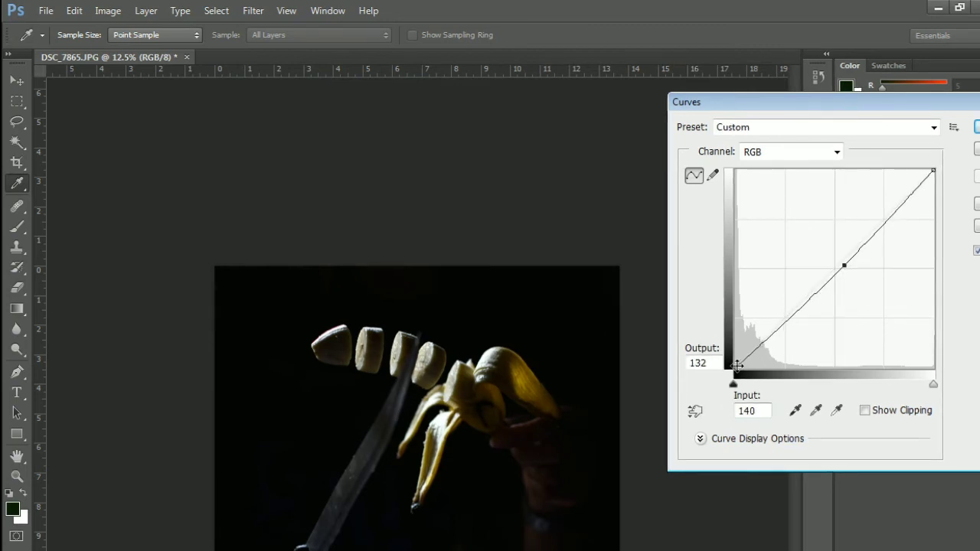
mouse_move(737, 366)
mouse_down()
mouse_move(755, 359)
mouse_move(737, 364)
mouse_up()
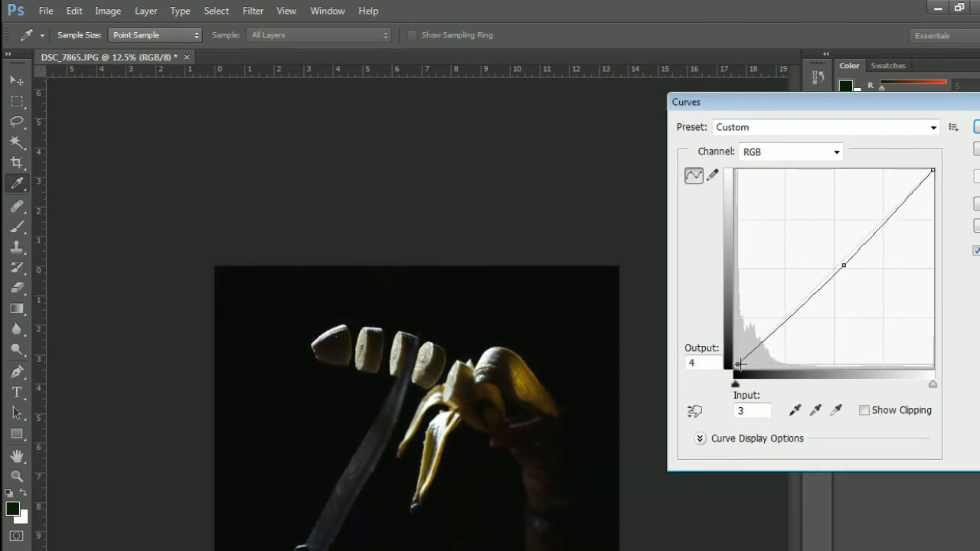
drag(739, 364, 744, 363)
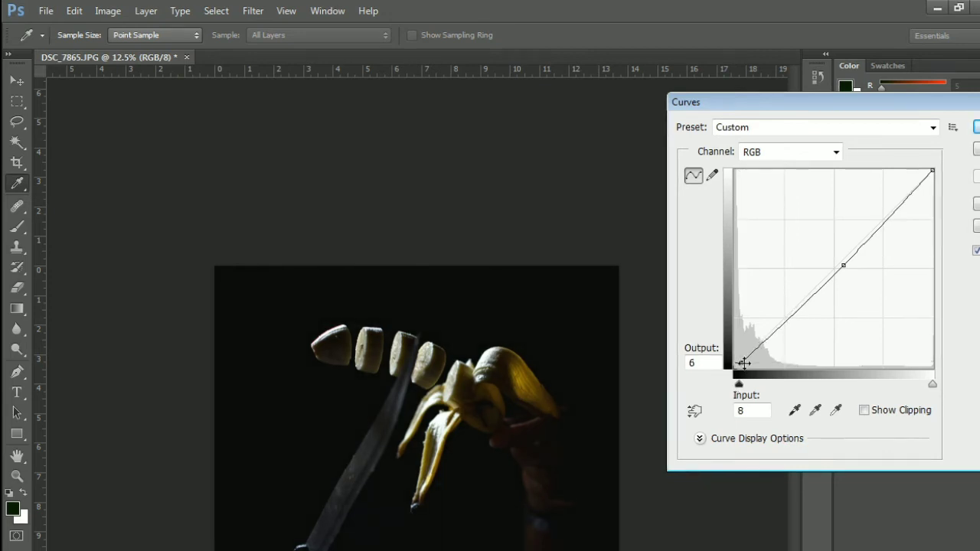
click(976, 150)
key(z)
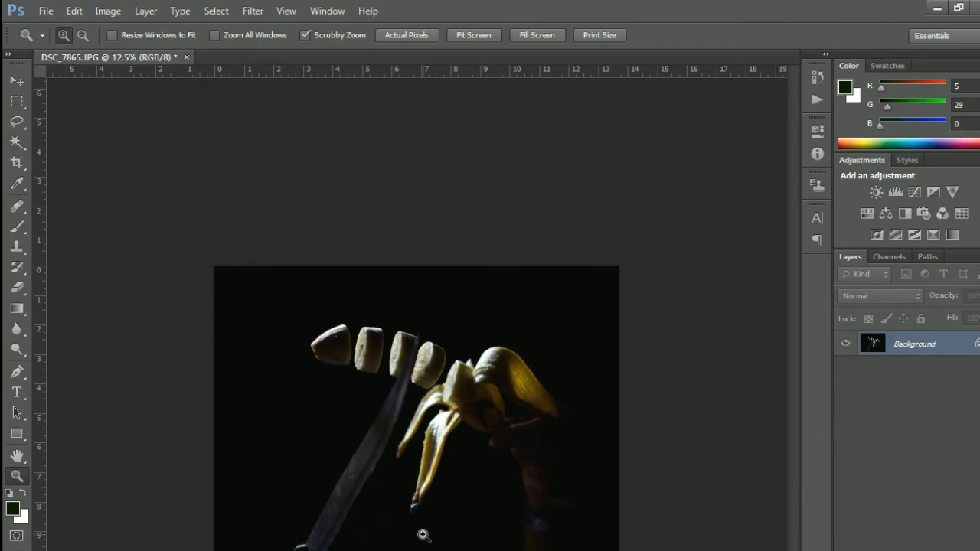
Zoom and pan across the banana slices to inspect them, then view the whole photo
click(414, 410)
click(448, 410)
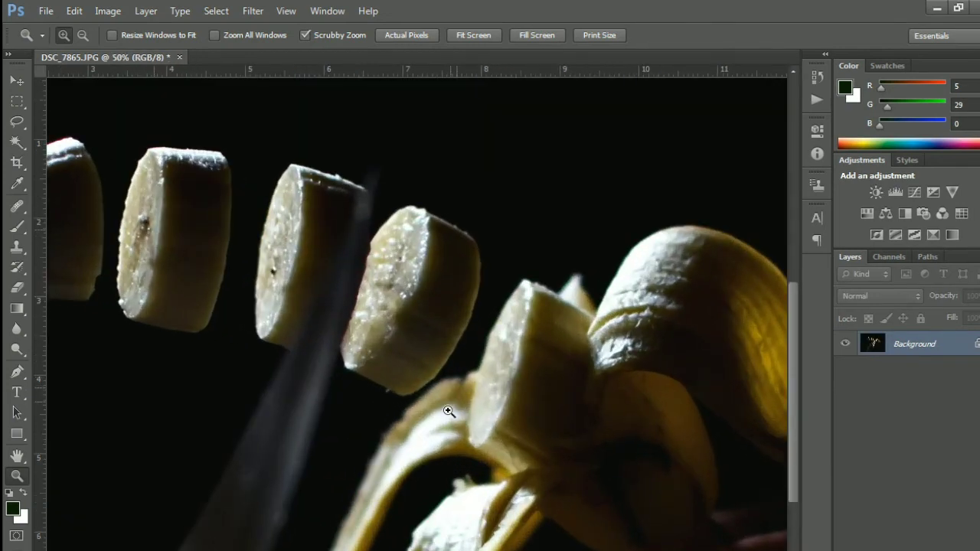
drag(239, 422, 437, 431)
alt+click(442, 429)
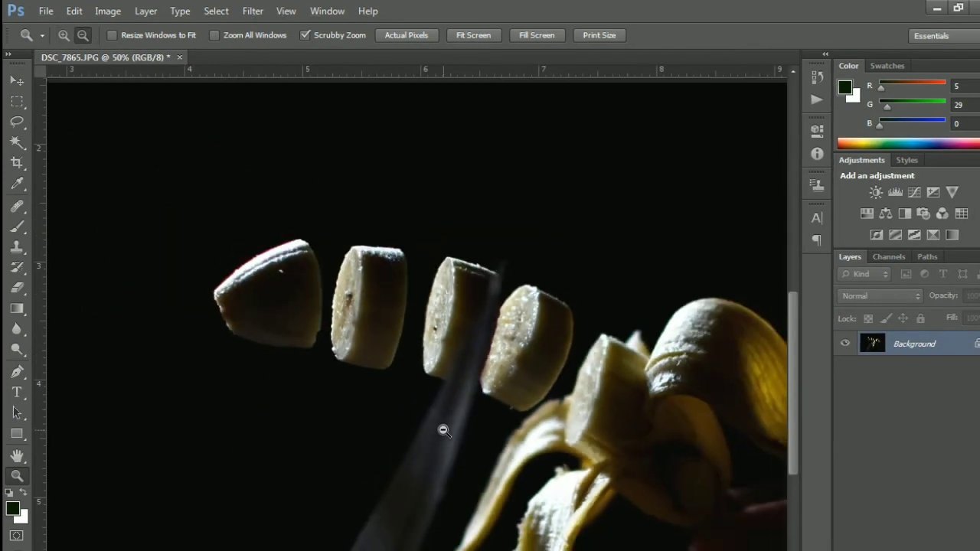
alt+click(444, 430)
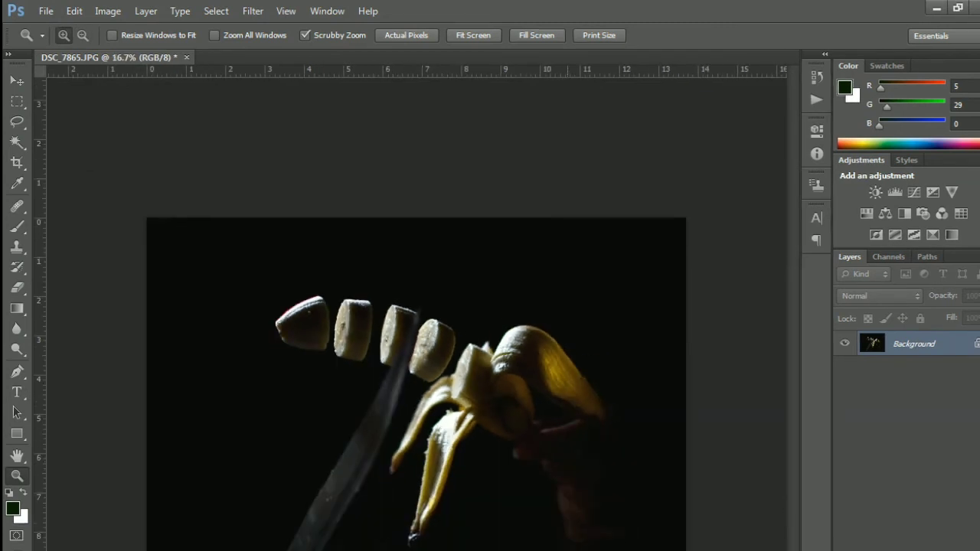
click(509, 425)
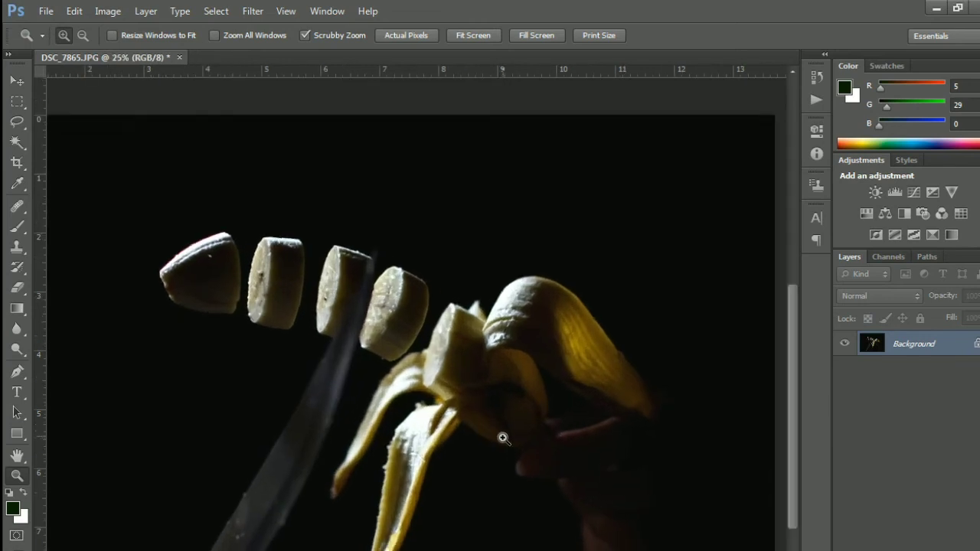
alt+click(501, 455)
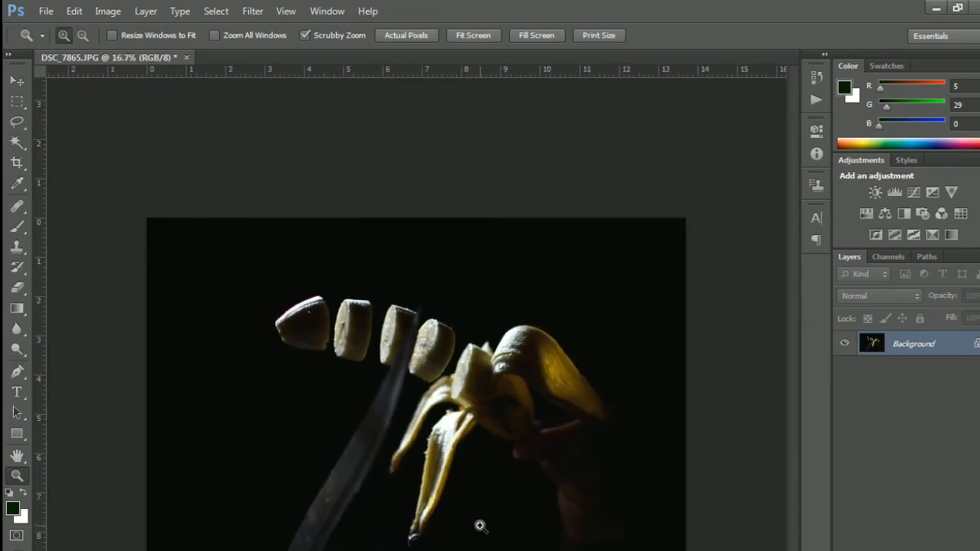
Crop the photo again at 5 x 7, trimming tighter around the slices and peel
key(c)
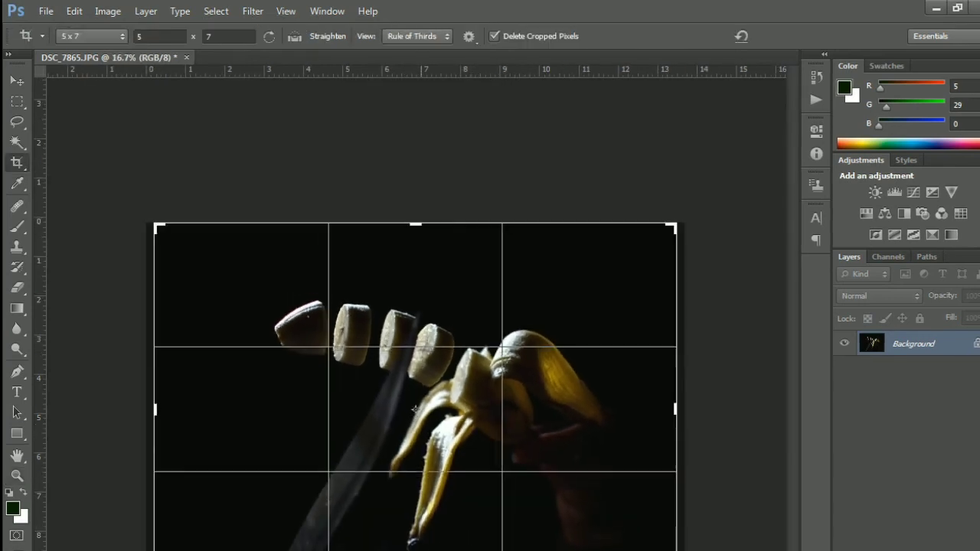
drag(415, 410, 417, 536)
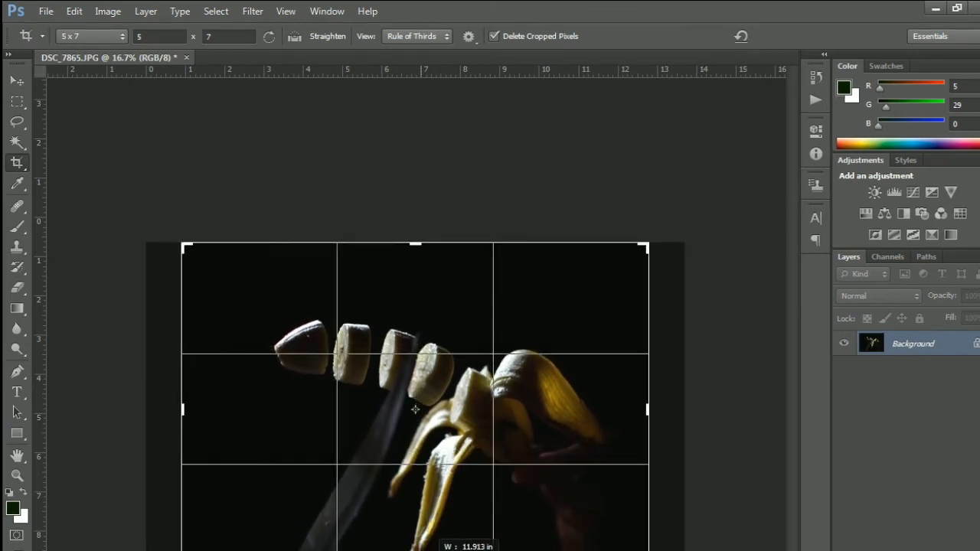
drag(417, 536, 430, 545)
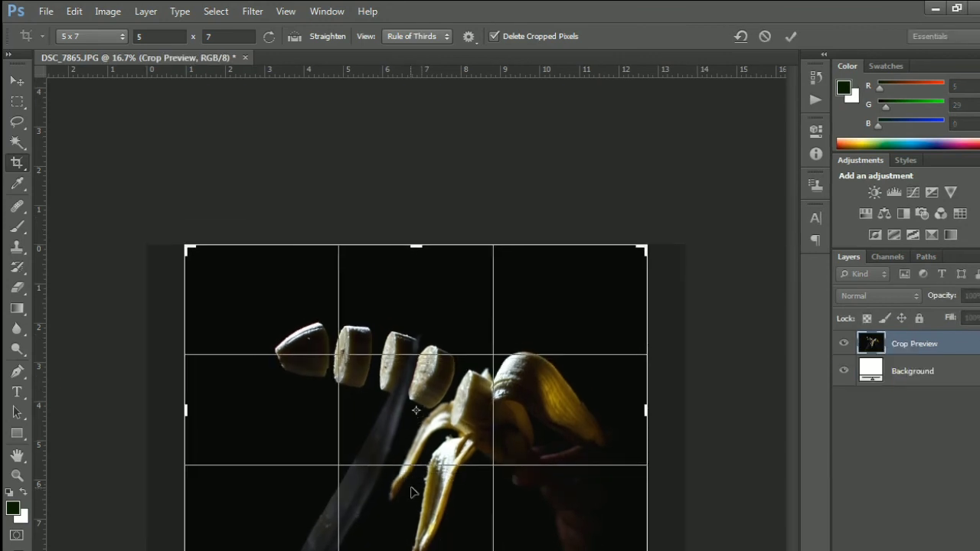
key(Return)
key(z)
click(417, 455)
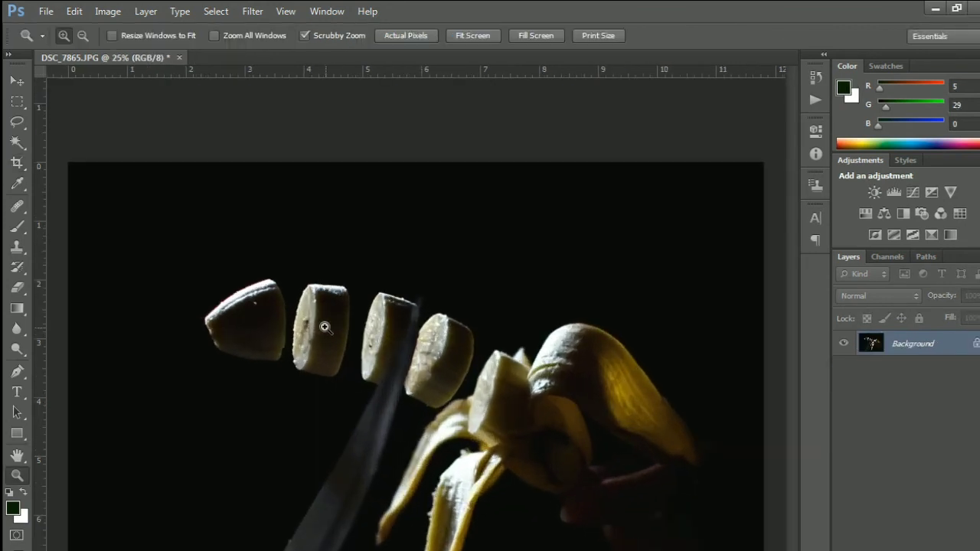
alt+click(339, 342)
Apply a second Levels pass with the black input raised to 14
click(106, 10)
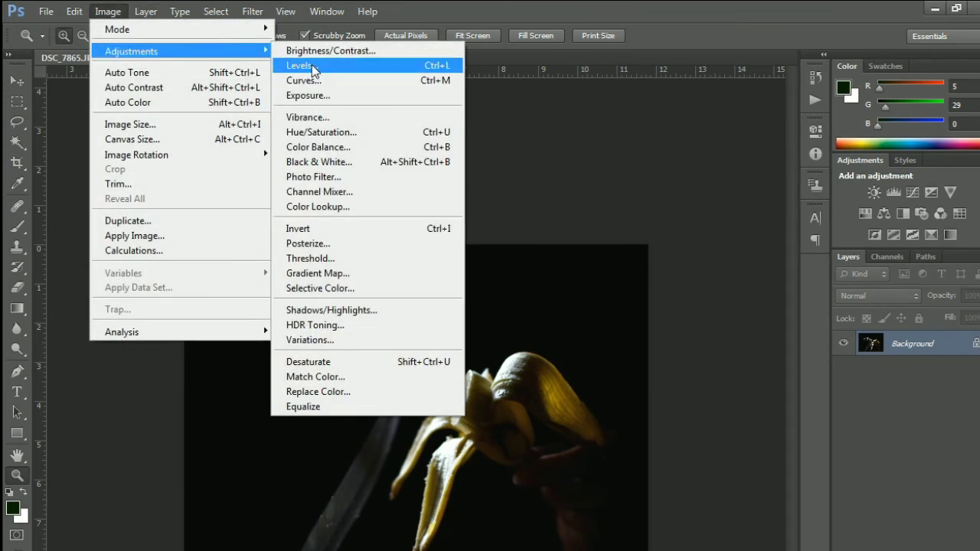
click(303, 64)
drag(708, 239, 714, 240)
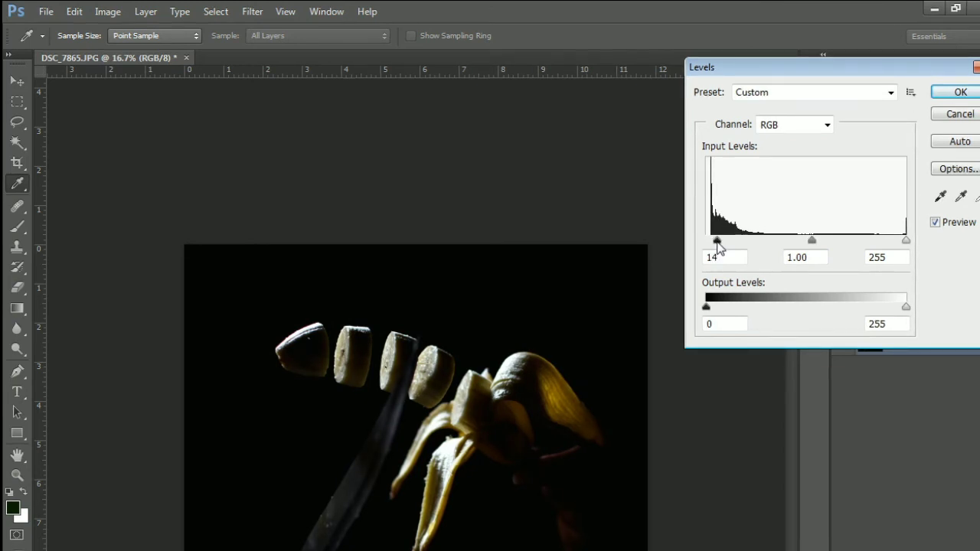
drag(719, 245, 718, 245)
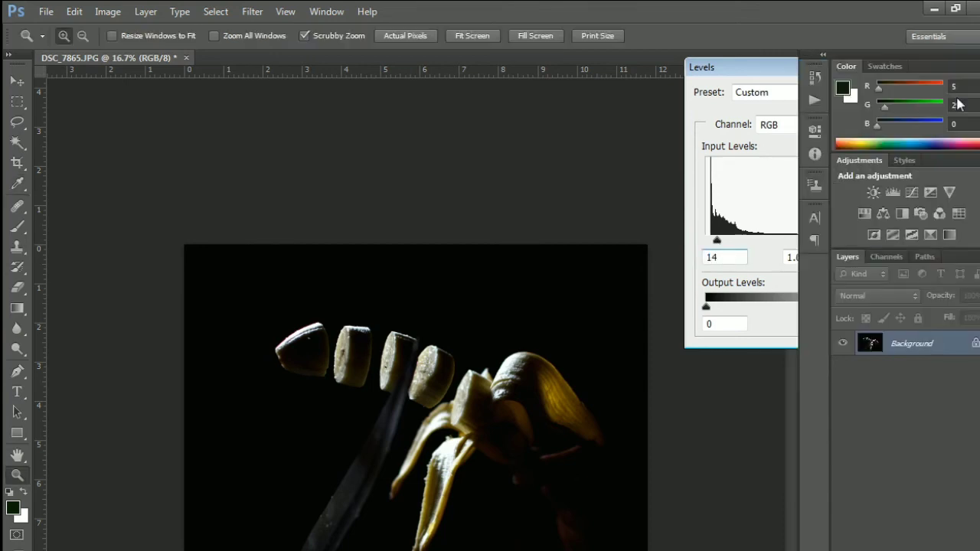
click(960, 92)
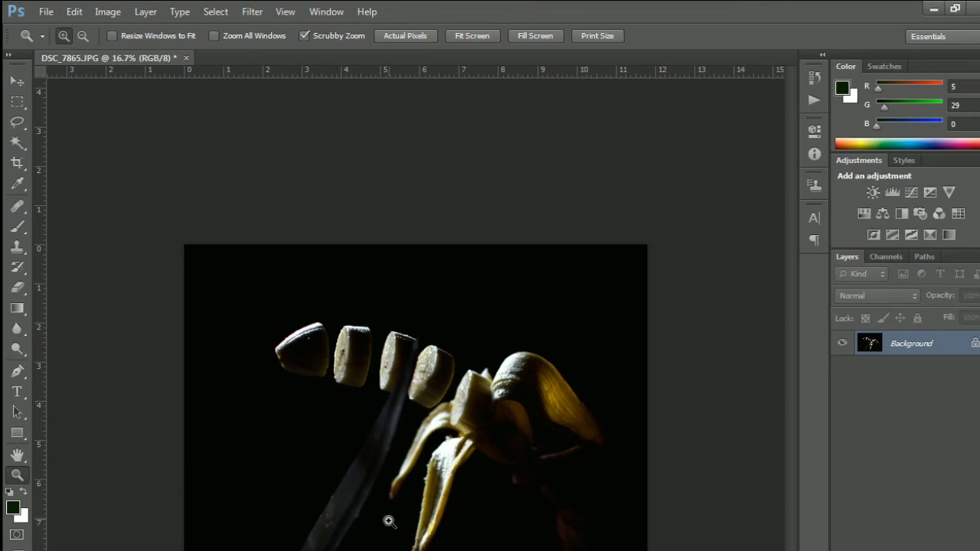
Open the logo PSD from the Windows desktop as a second Photoshop document
click(932, 10)
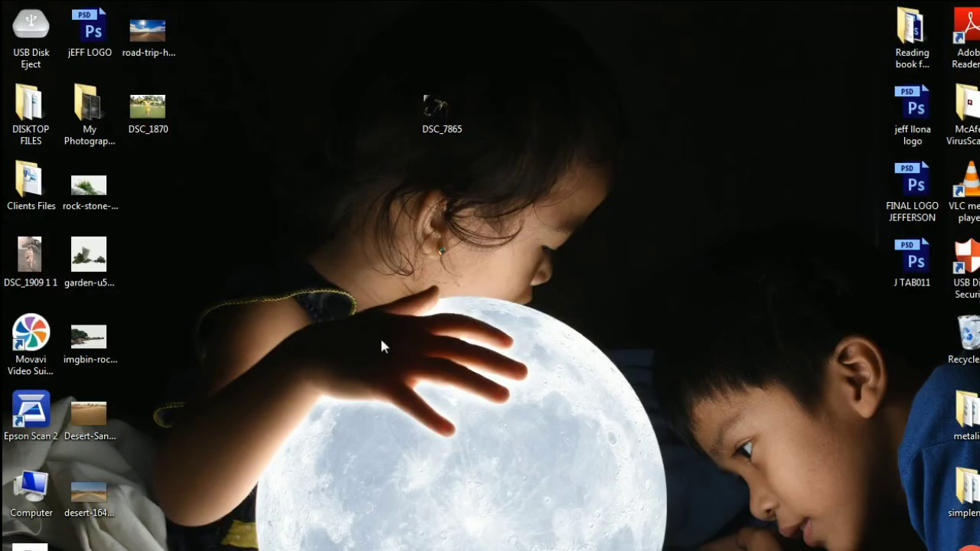
drag(88, 30, 405, 548)
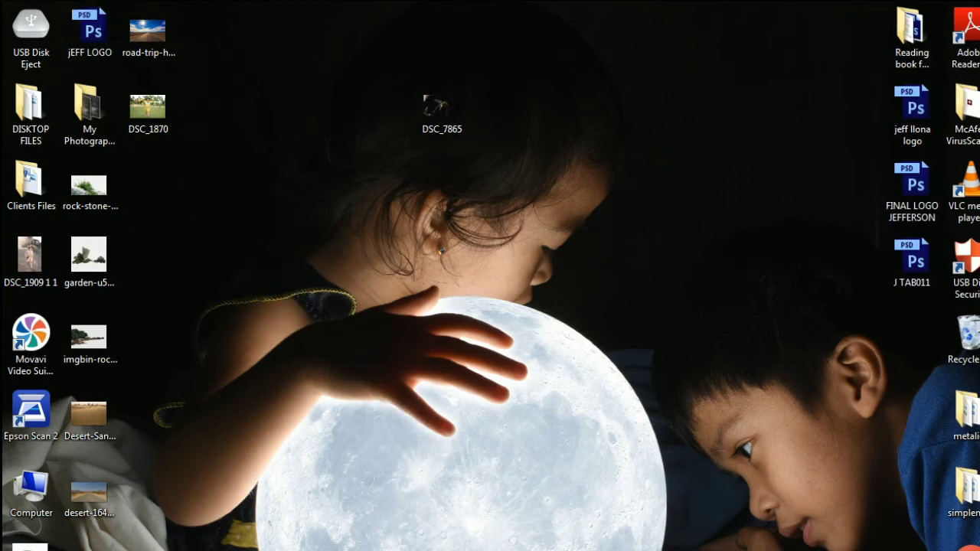
key(alt+Tab)
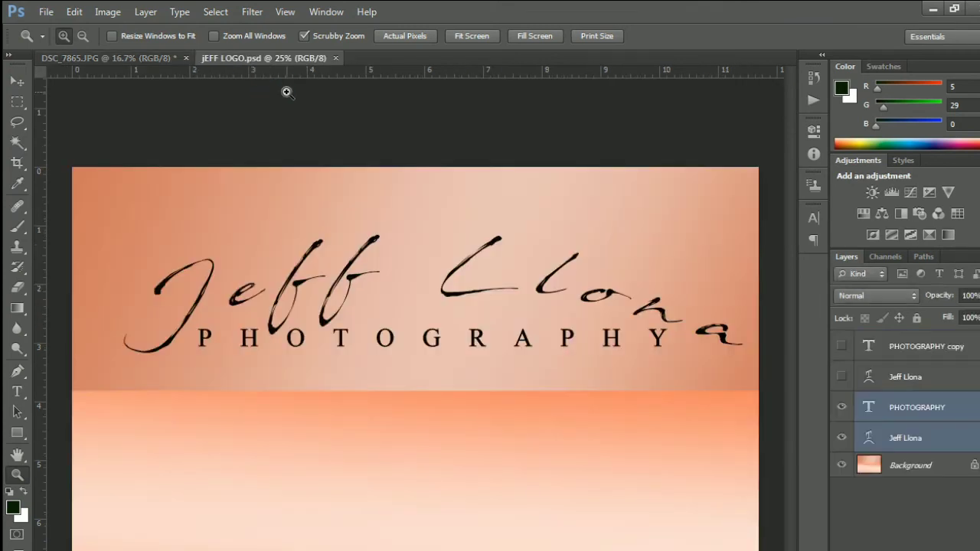
Copy the logo layers from the logo document onto the banana photo
key(v)
drag(285, 58, 505, 350)
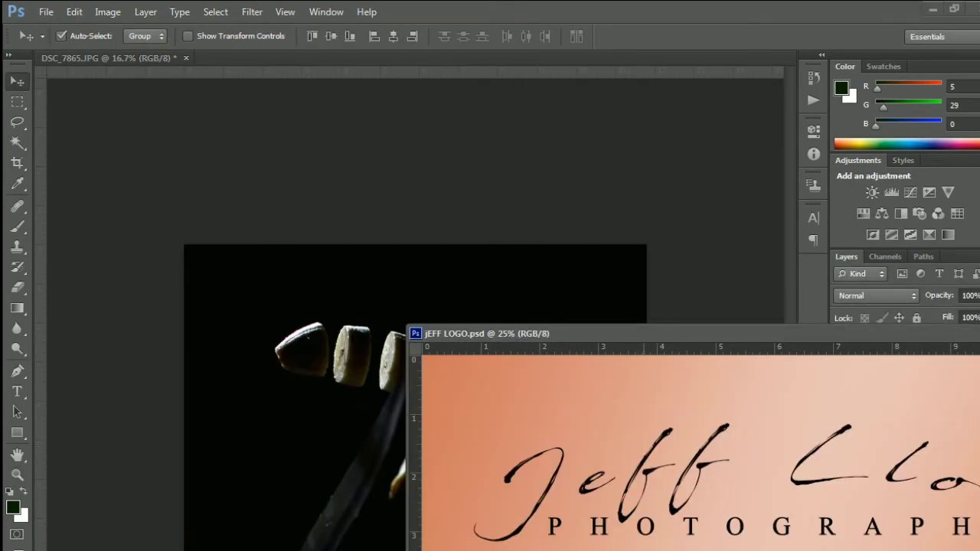
drag(580, 497, 275, 284)
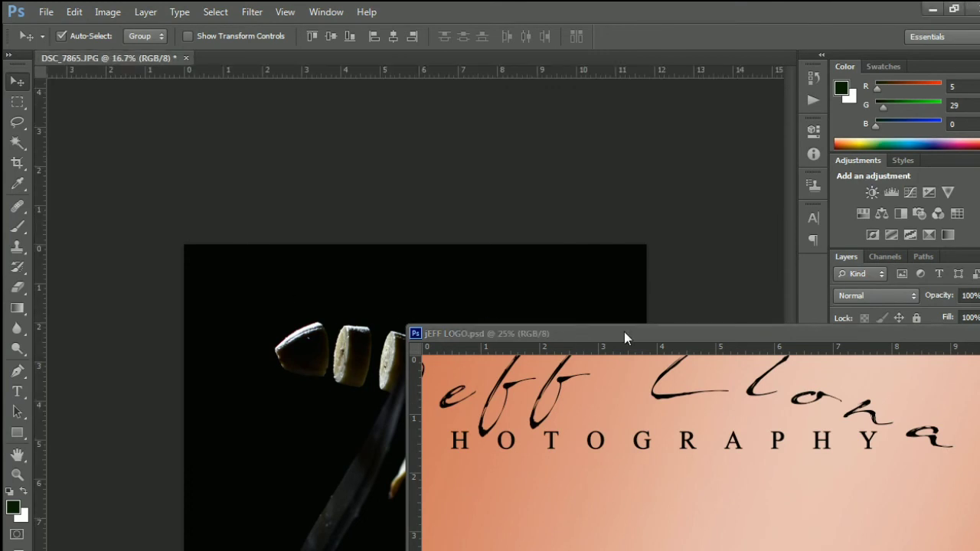
drag(913, 337, 768, 383)
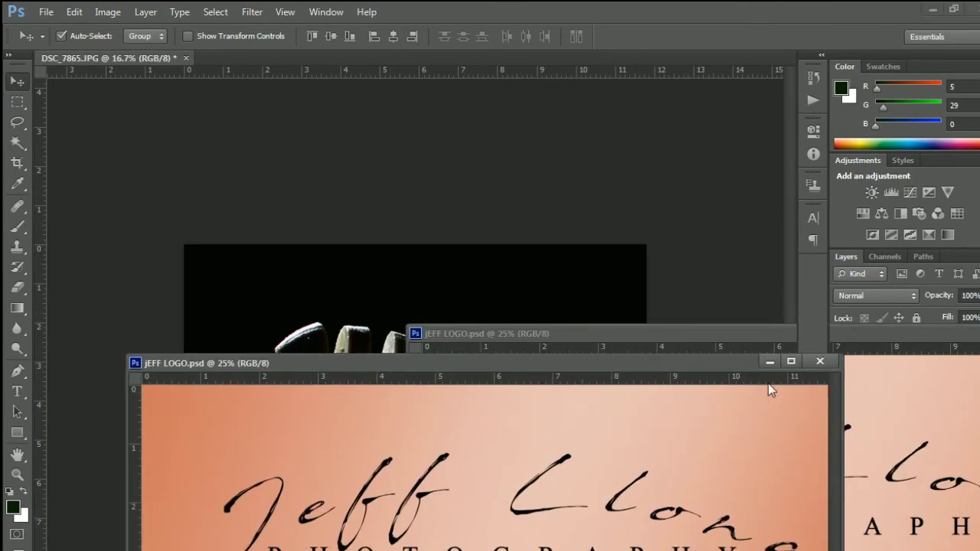
click(769, 358)
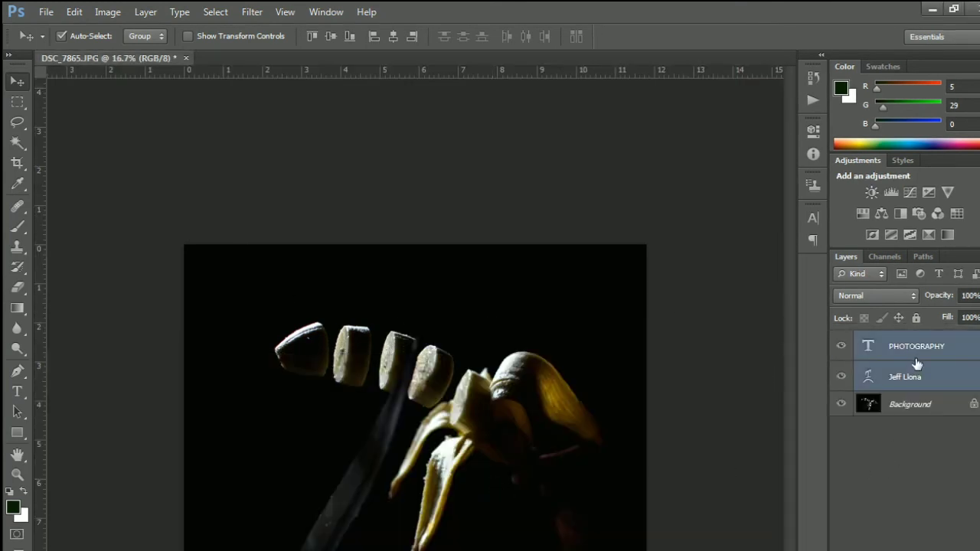
Merge the logo layers into one PHOTOGRAPHY layer and scale it to 47%
key(ctrl+e)
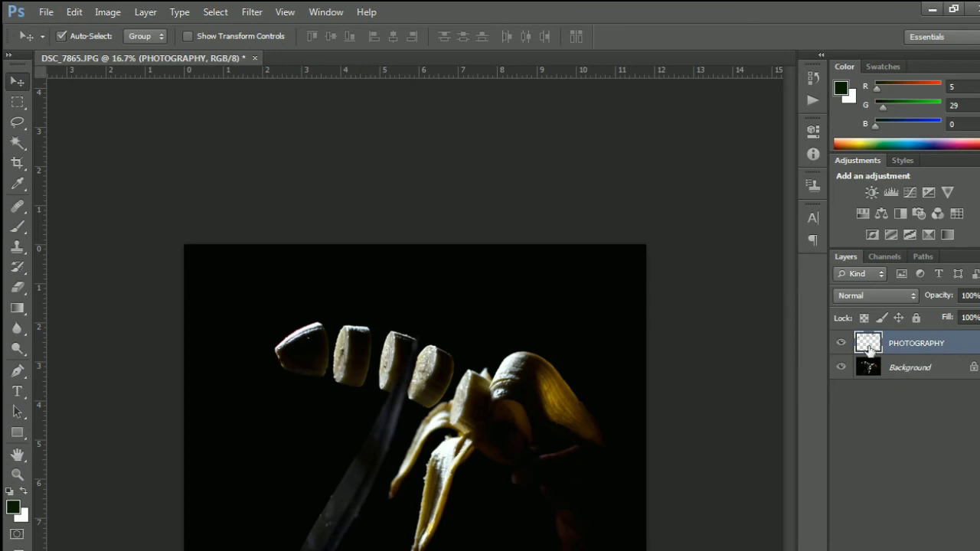
key(ctrl+t)
mouse_move(617, 236)
mouse_down()
mouse_move(412, 293)
mouse_move(398, 280)
mouse_move(520, 311)
mouse_up()
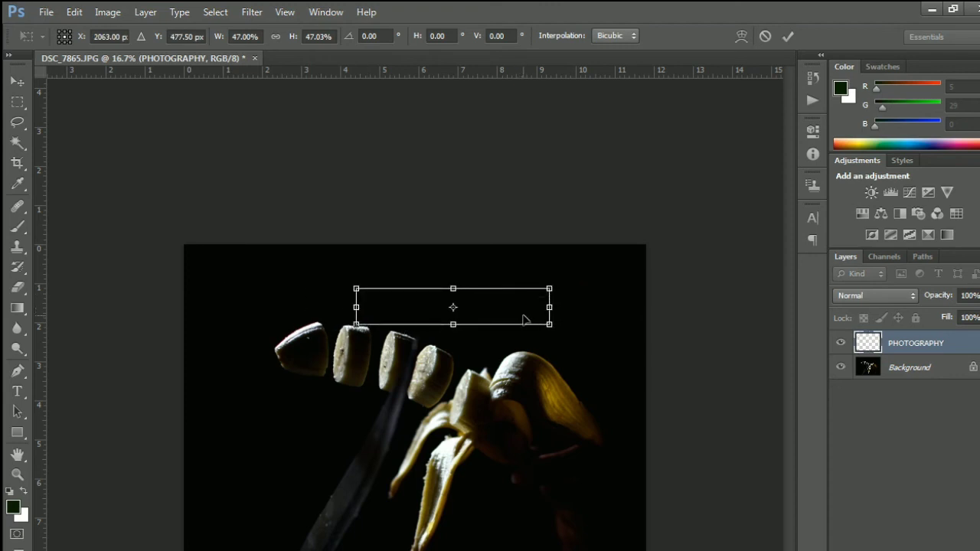
key(Return)
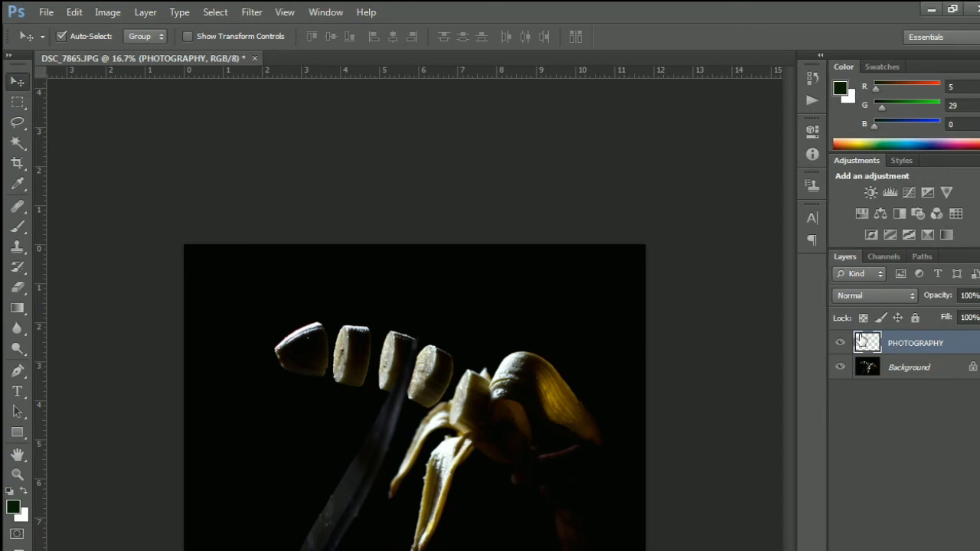
Whiten the logo with Levels output black 255, then set opacity 46% and fill 94%
click(107, 12)
mouse_move(130, 52)
click(301, 67)
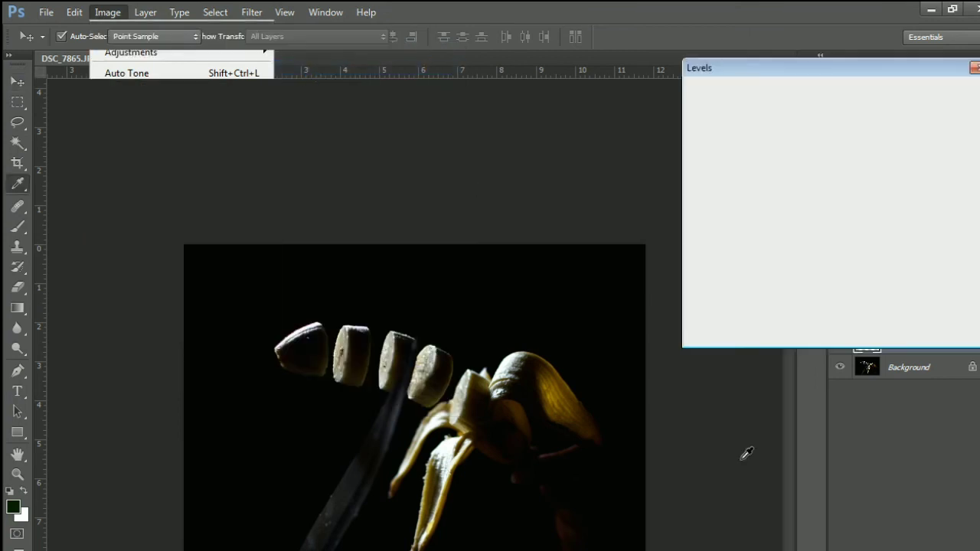
mouse_move(706, 313)
mouse_down()
mouse_move(853, 324)
mouse_move(953, 306)
mouse_up()
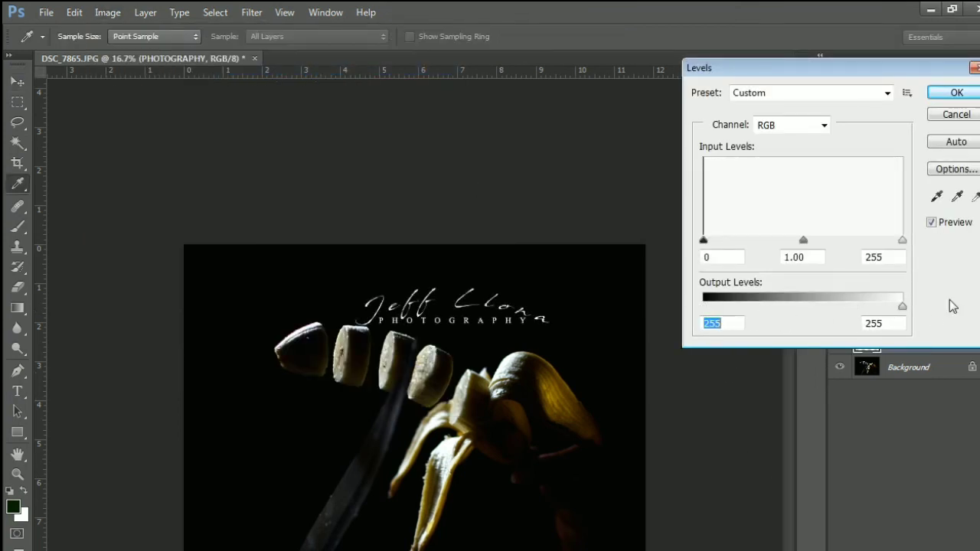
click(957, 92)
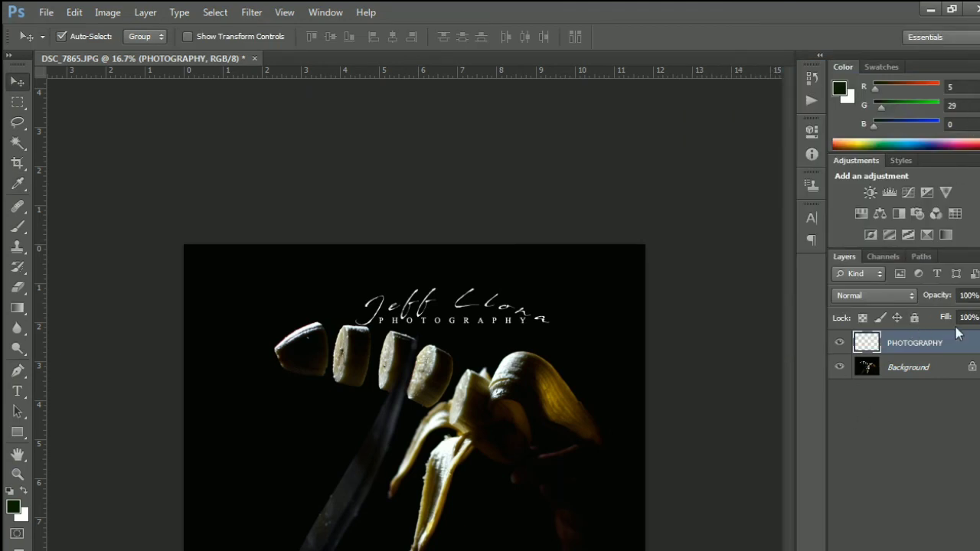
mouse_move(947, 299)
mouse_down()
mouse_move(886, 298)
mouse_move(905, 299)
mouse_move(924, 321)
mouse_up()
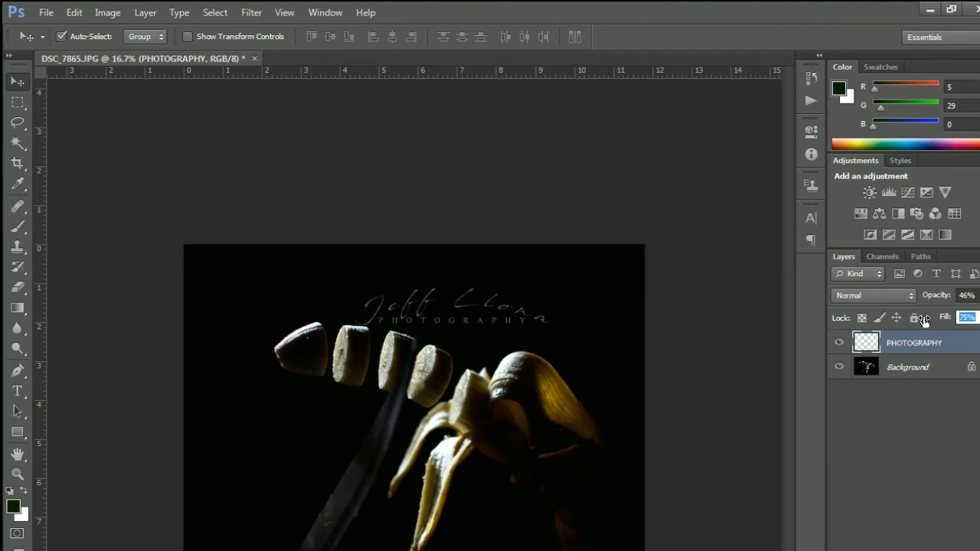
text(94)
key(Return)
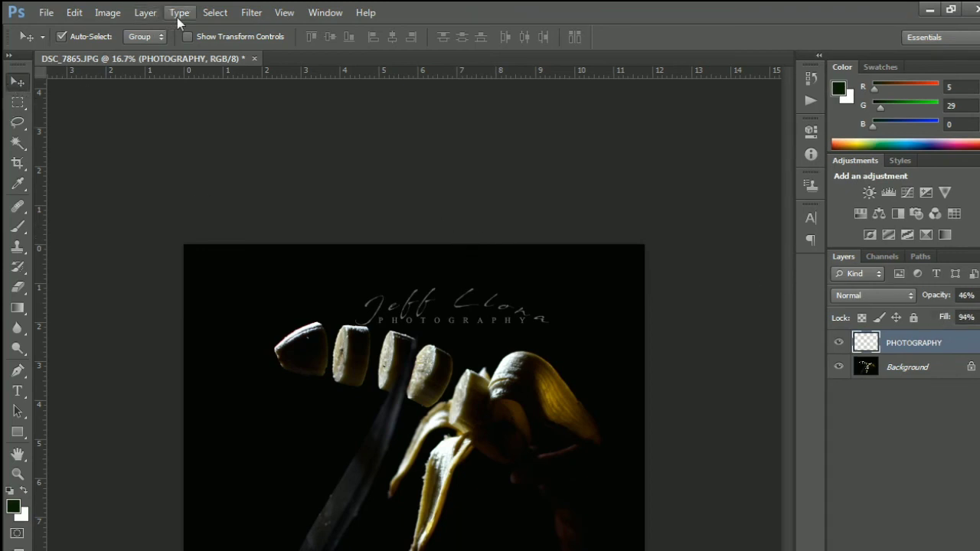
Scale the logo to about 61% and move it down-right, just above the banana slices
click(188, 36)
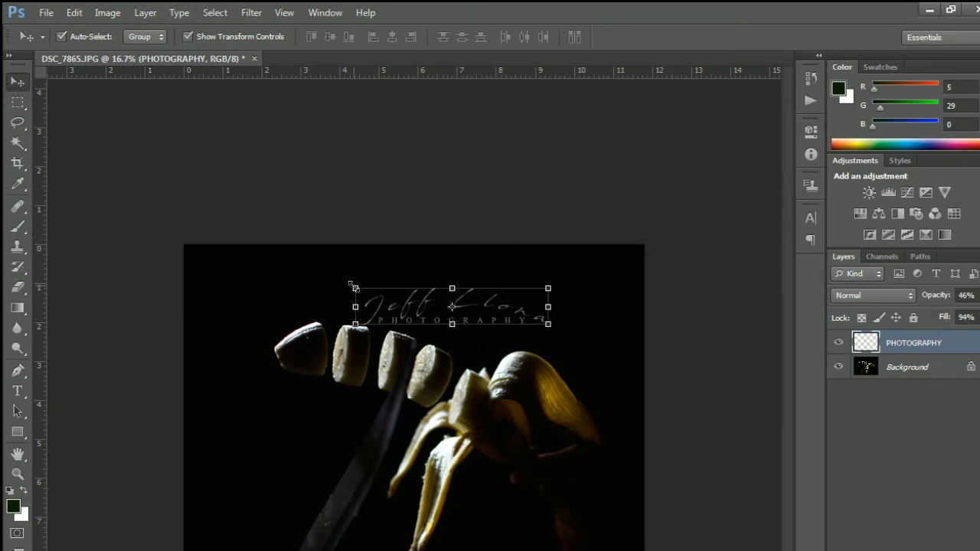
drag(355, 288, 398, 296)
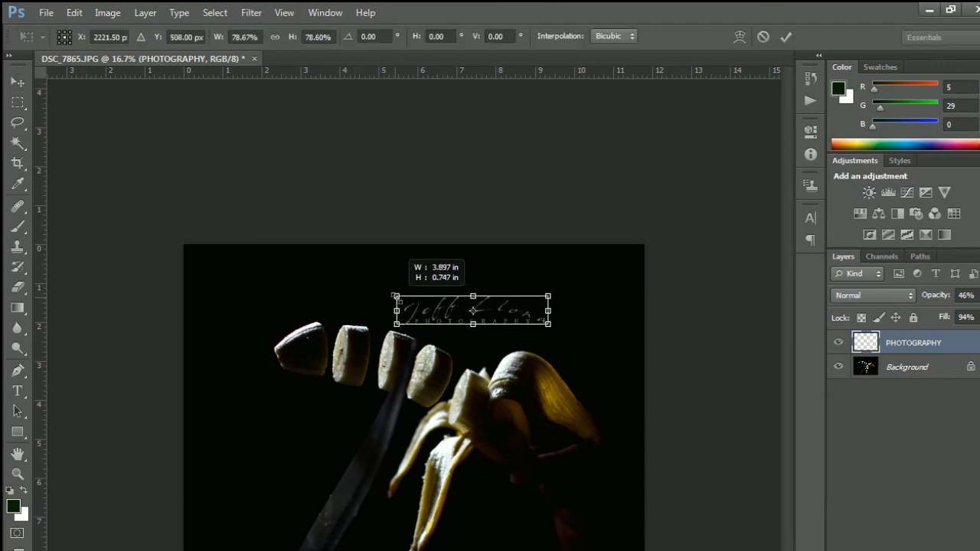
mouse_move(515, 317)
mouse_down()
mouse_move(555, 329)
mouse_move(568, 308)
mouse_move(561, 300)
mouse_move(545, 336)
mouse_move(288, 305)
mouse_move(553, 334)
mouse_move(544, 336)
mouse_up()
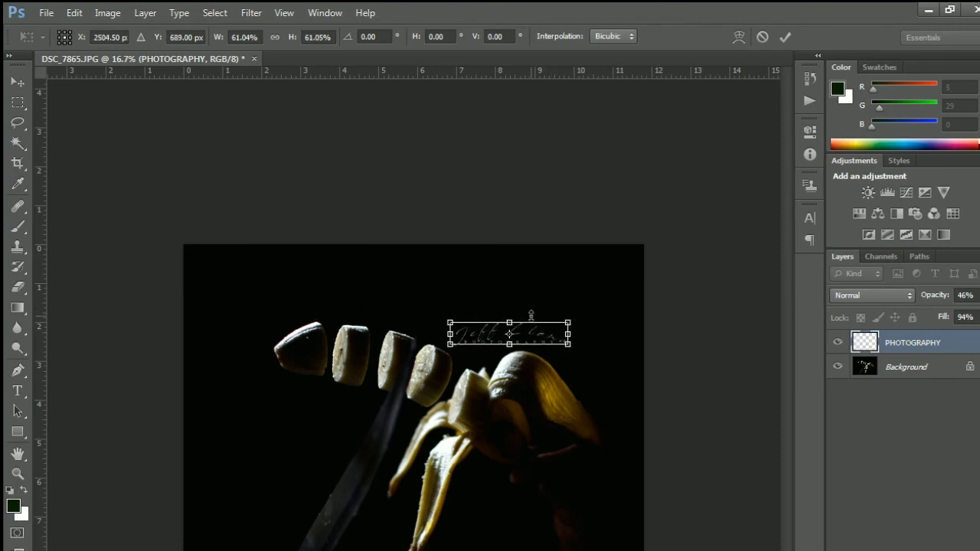
key(Return)
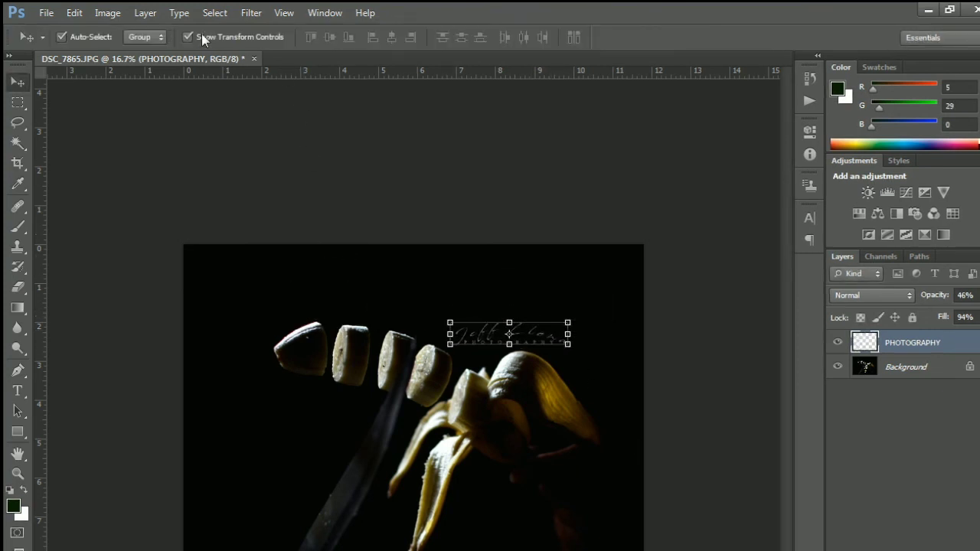
click(202, 36)
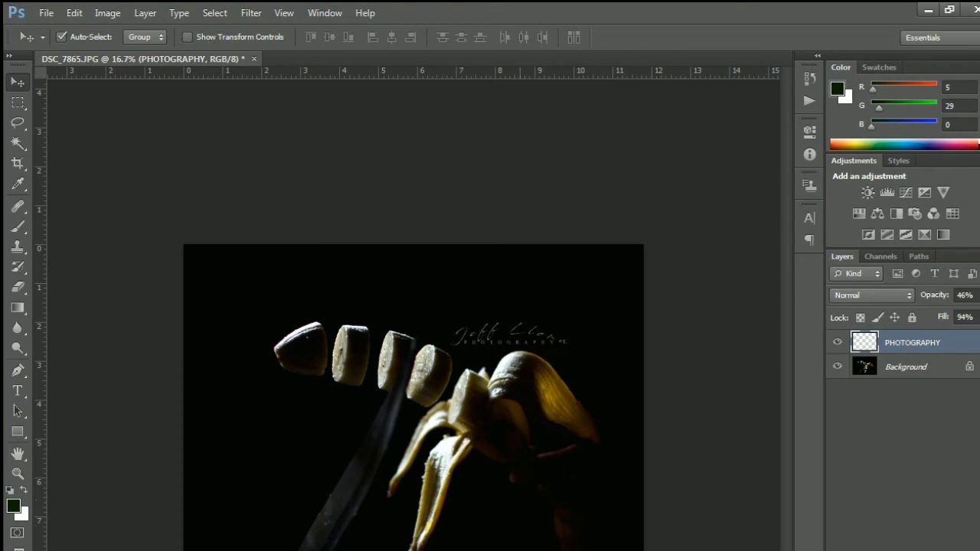
key(z)
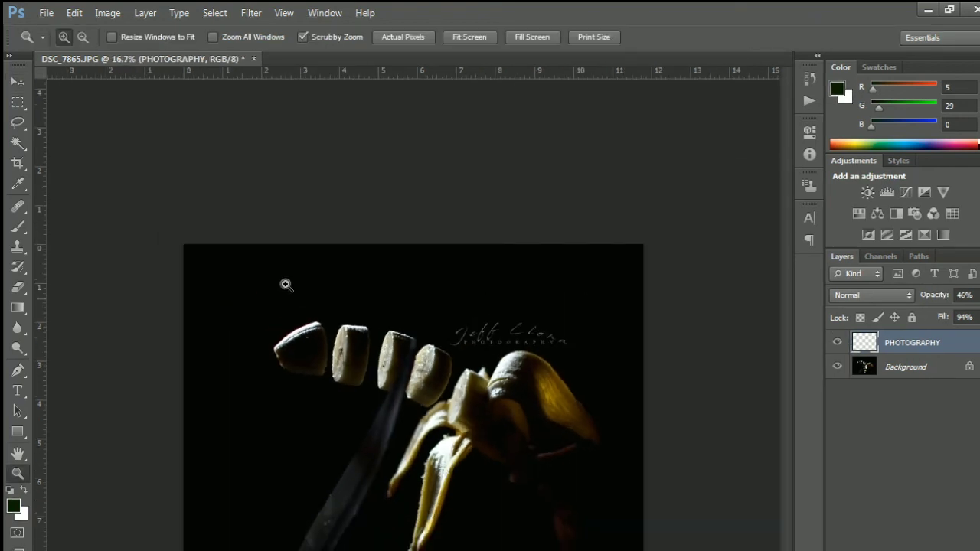
Save the layered image to the Desktop as 'Fruit Ninja.psd', accepting Maximize Compatibility
click(46, 13)
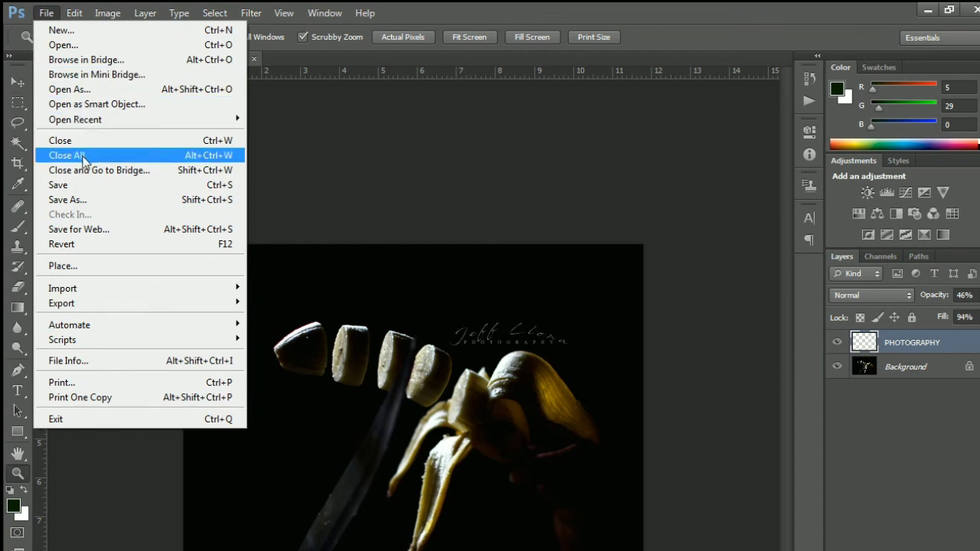
click(87, 201)
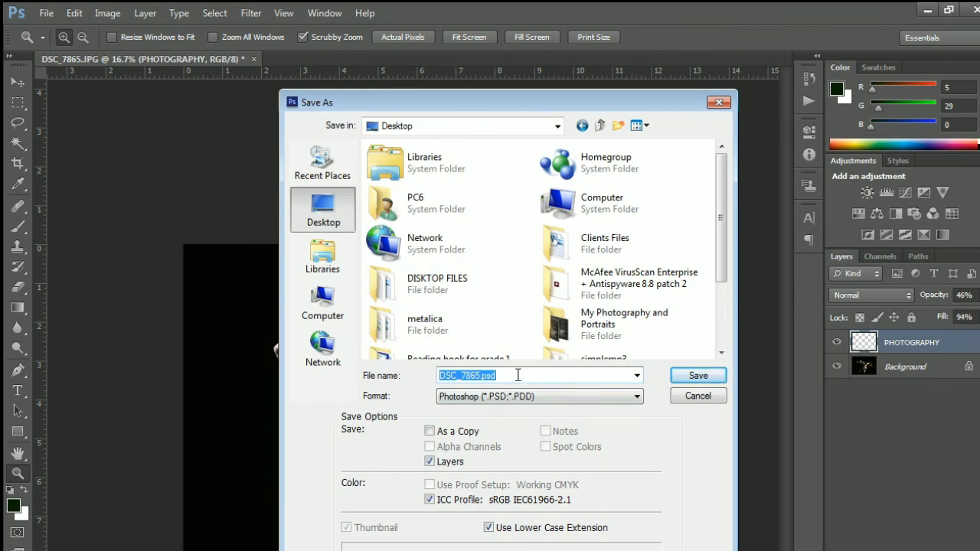
text(b)
key(BackSpace)
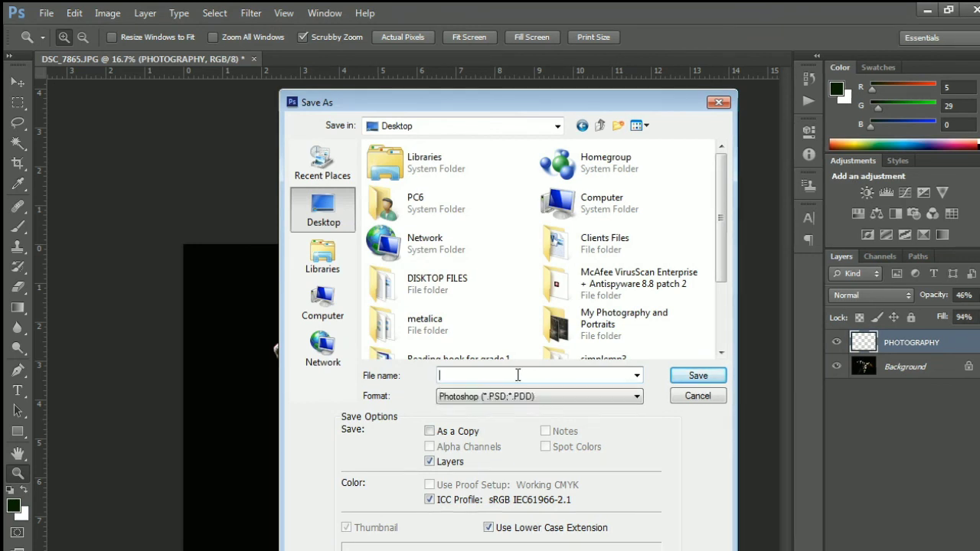
text(Ninj)
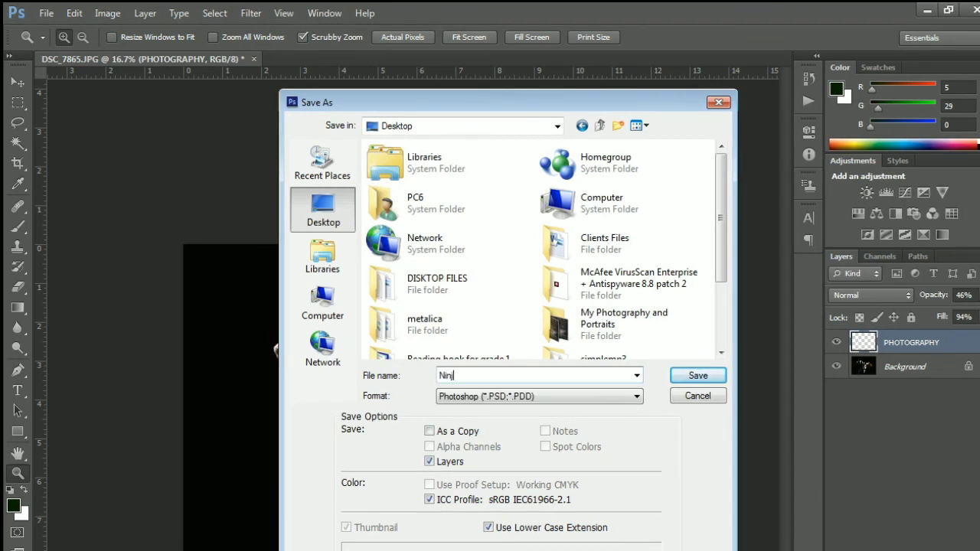
key(BackSpace)
key(BackSpace)
key(BackSpace)
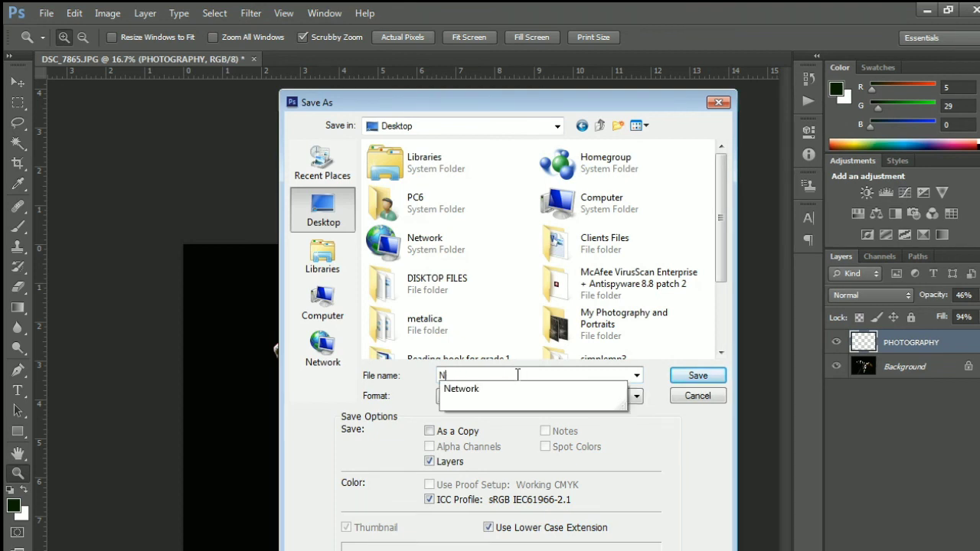
key(BackSpace)
text(F)
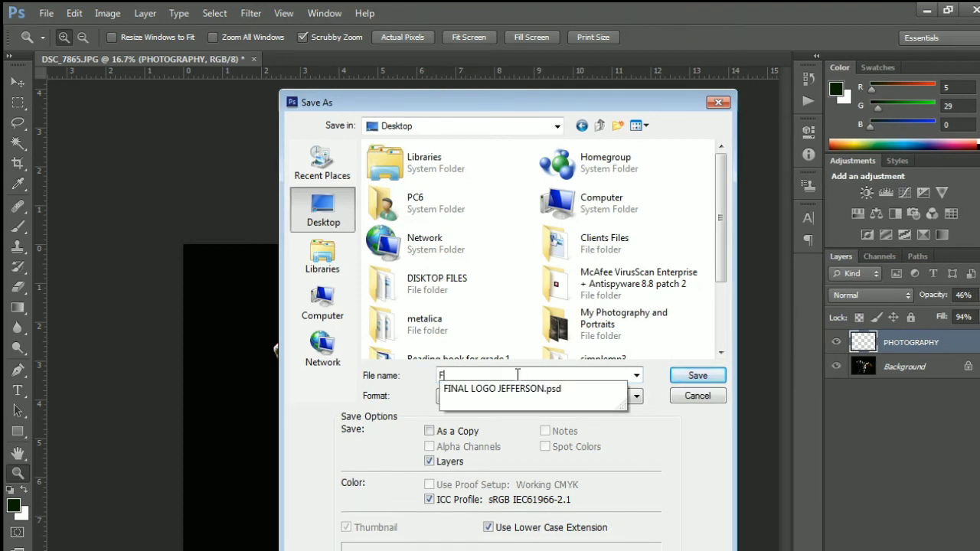
text(ruit)
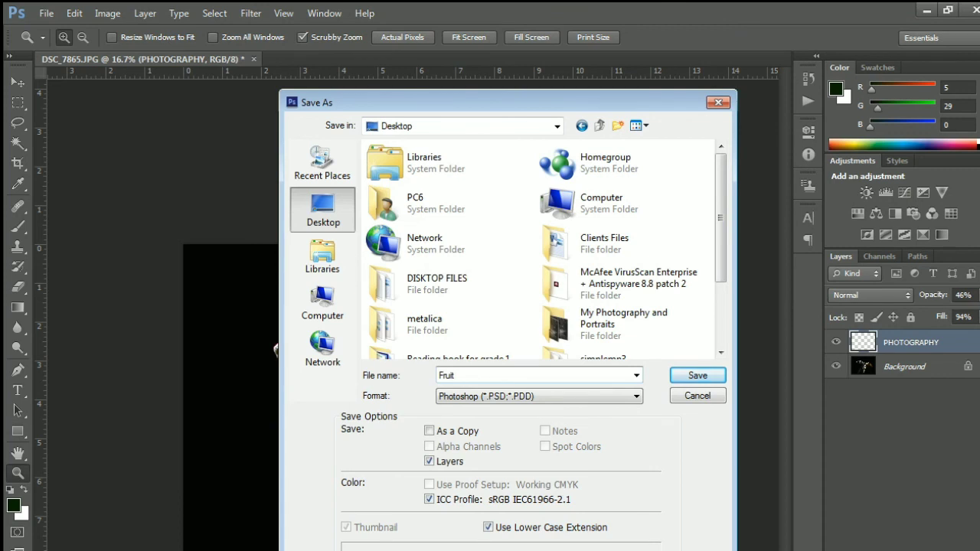
text( Ninja)
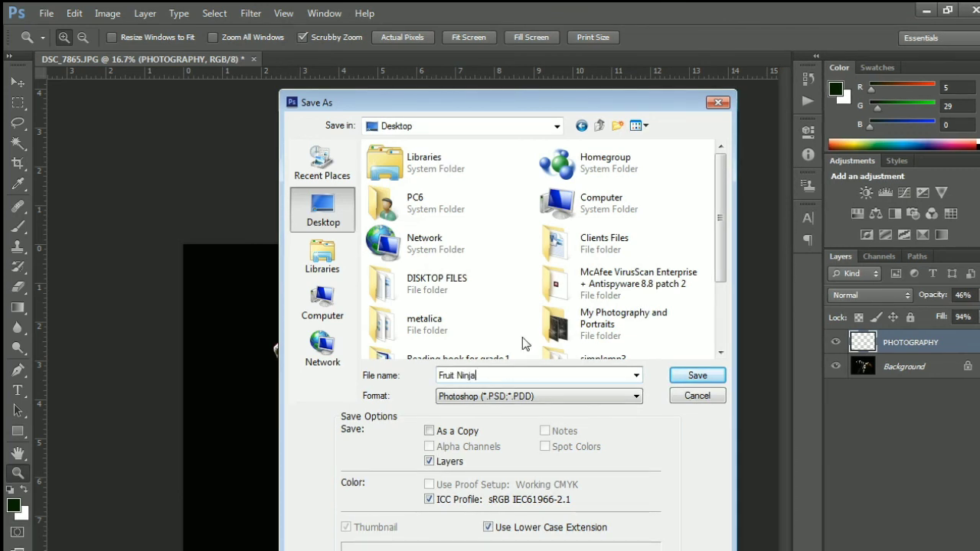
click(698, 376)
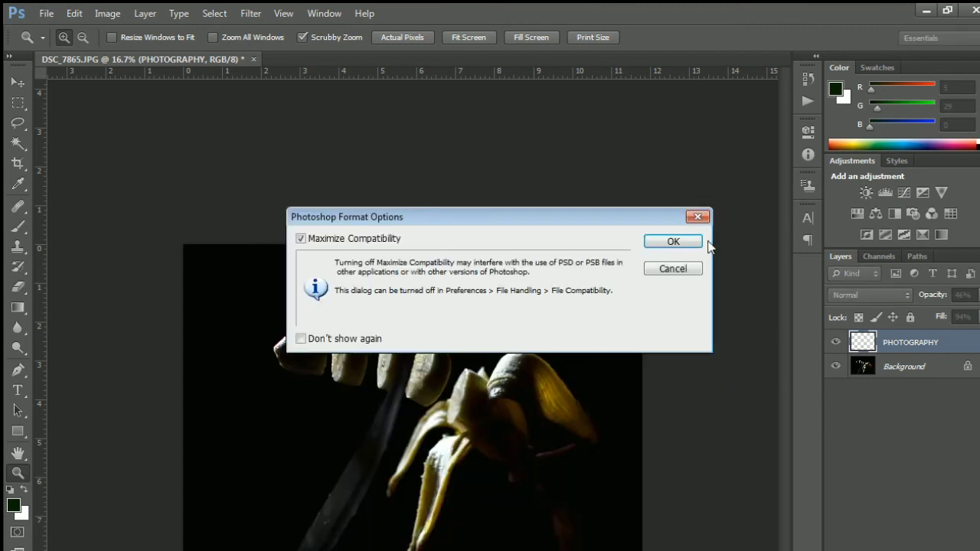
click(670, 242)
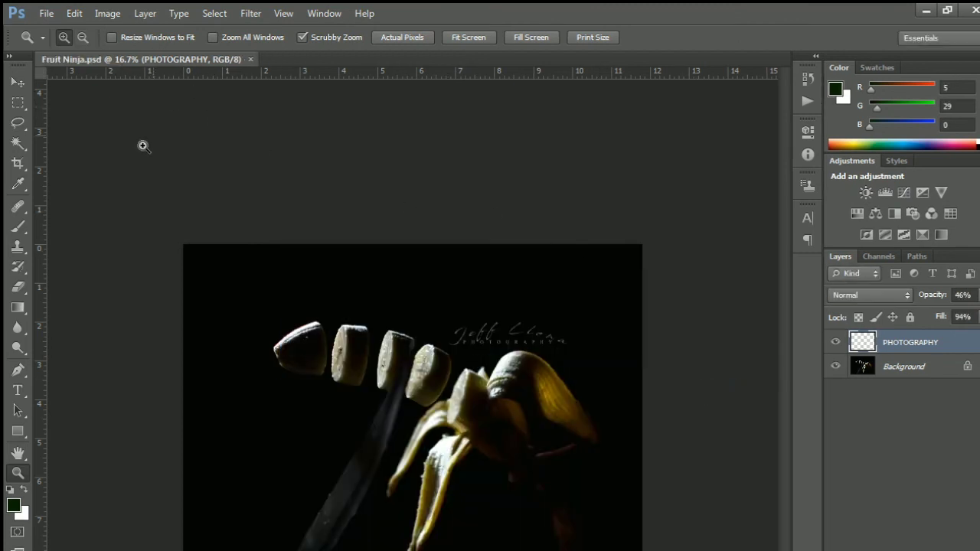
Save a JPEG copy 'Fruit Ninja.jpg' at quality 9 (High), Baseline Standard
click(46, 14)
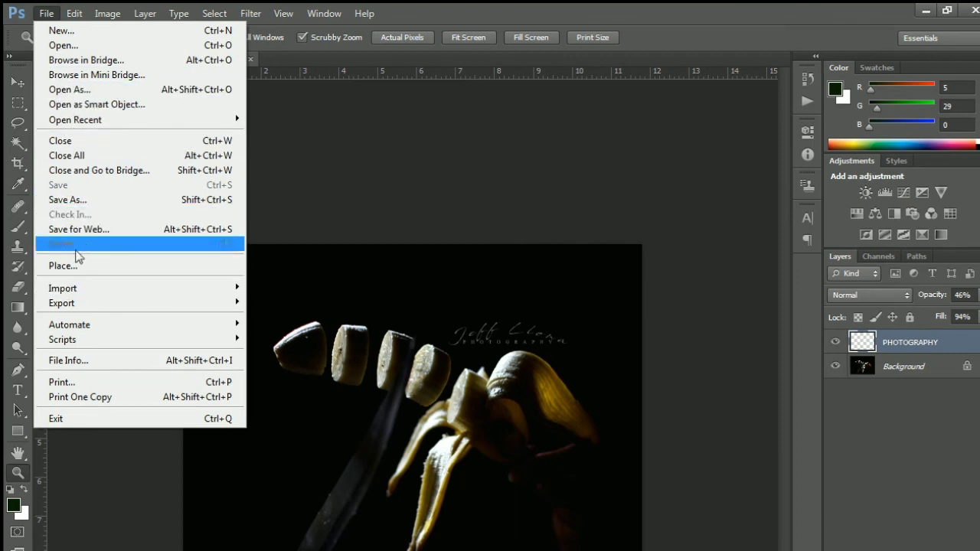
click(75, 200)
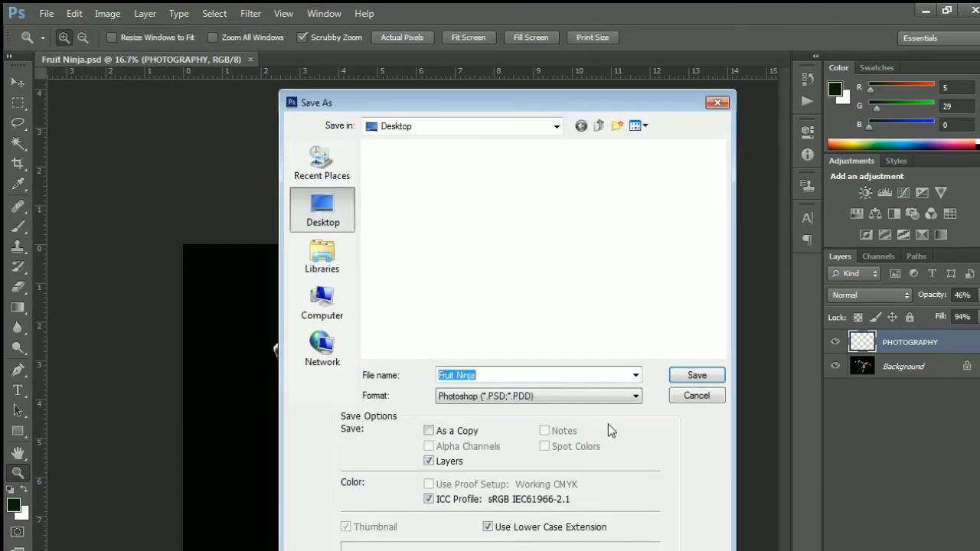
click(491, 400)
click(503, 490)
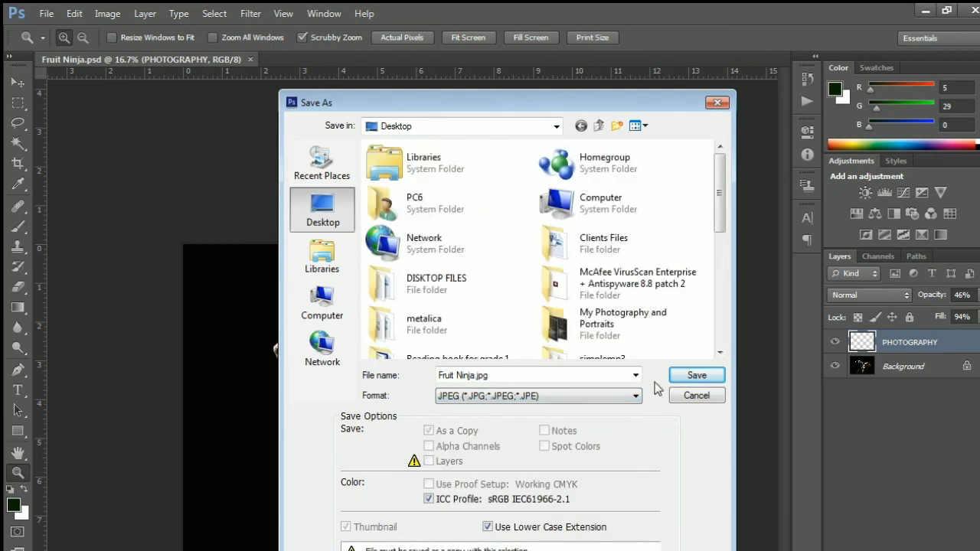
click(695, 375)
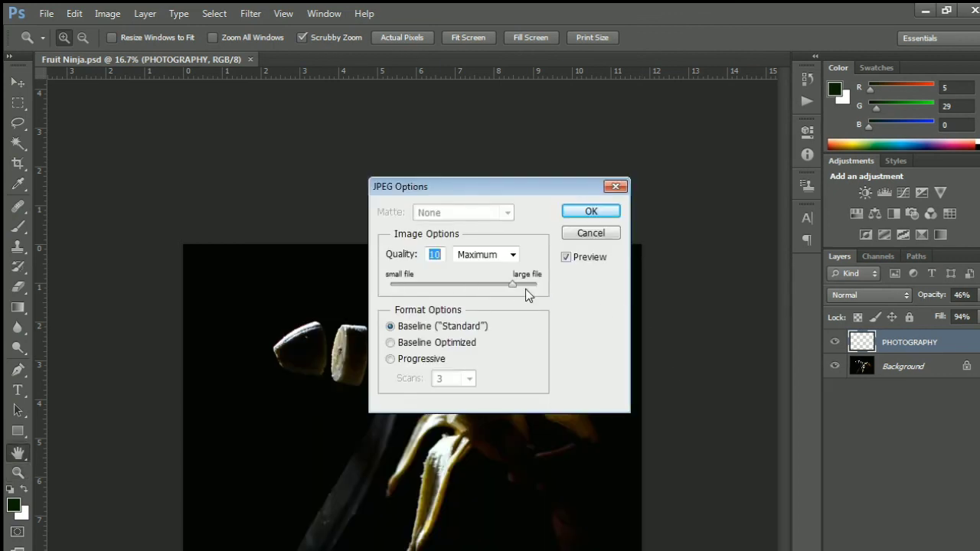
drag(513, 285, 504, 284)
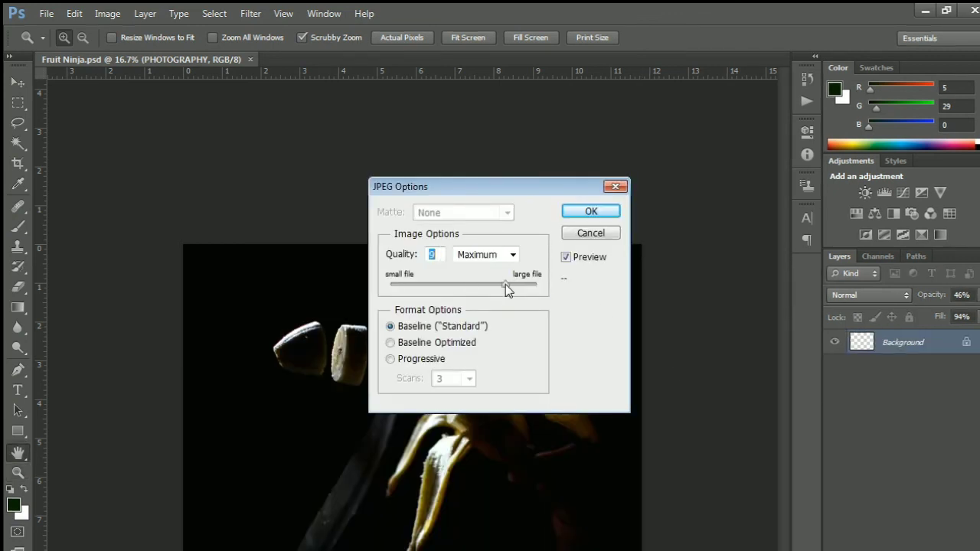
click(589, 211)
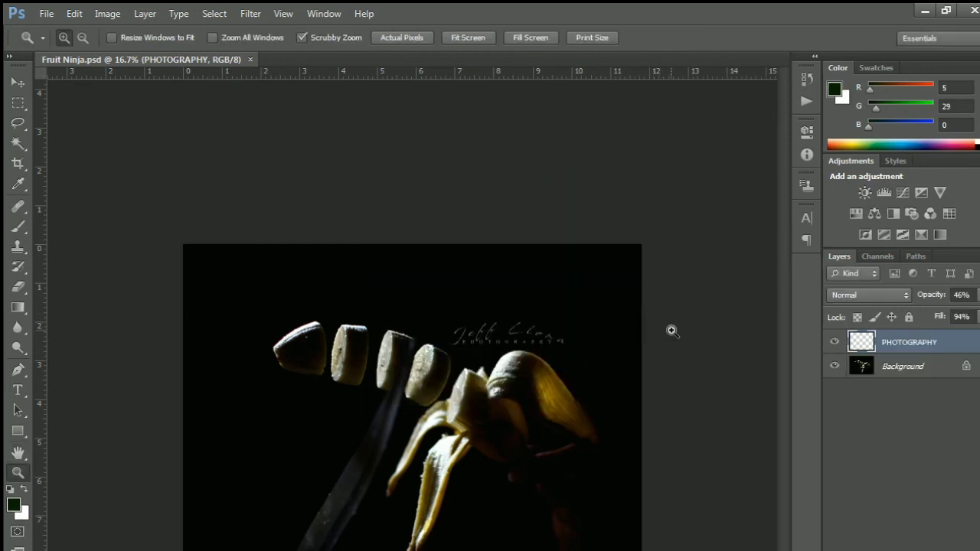